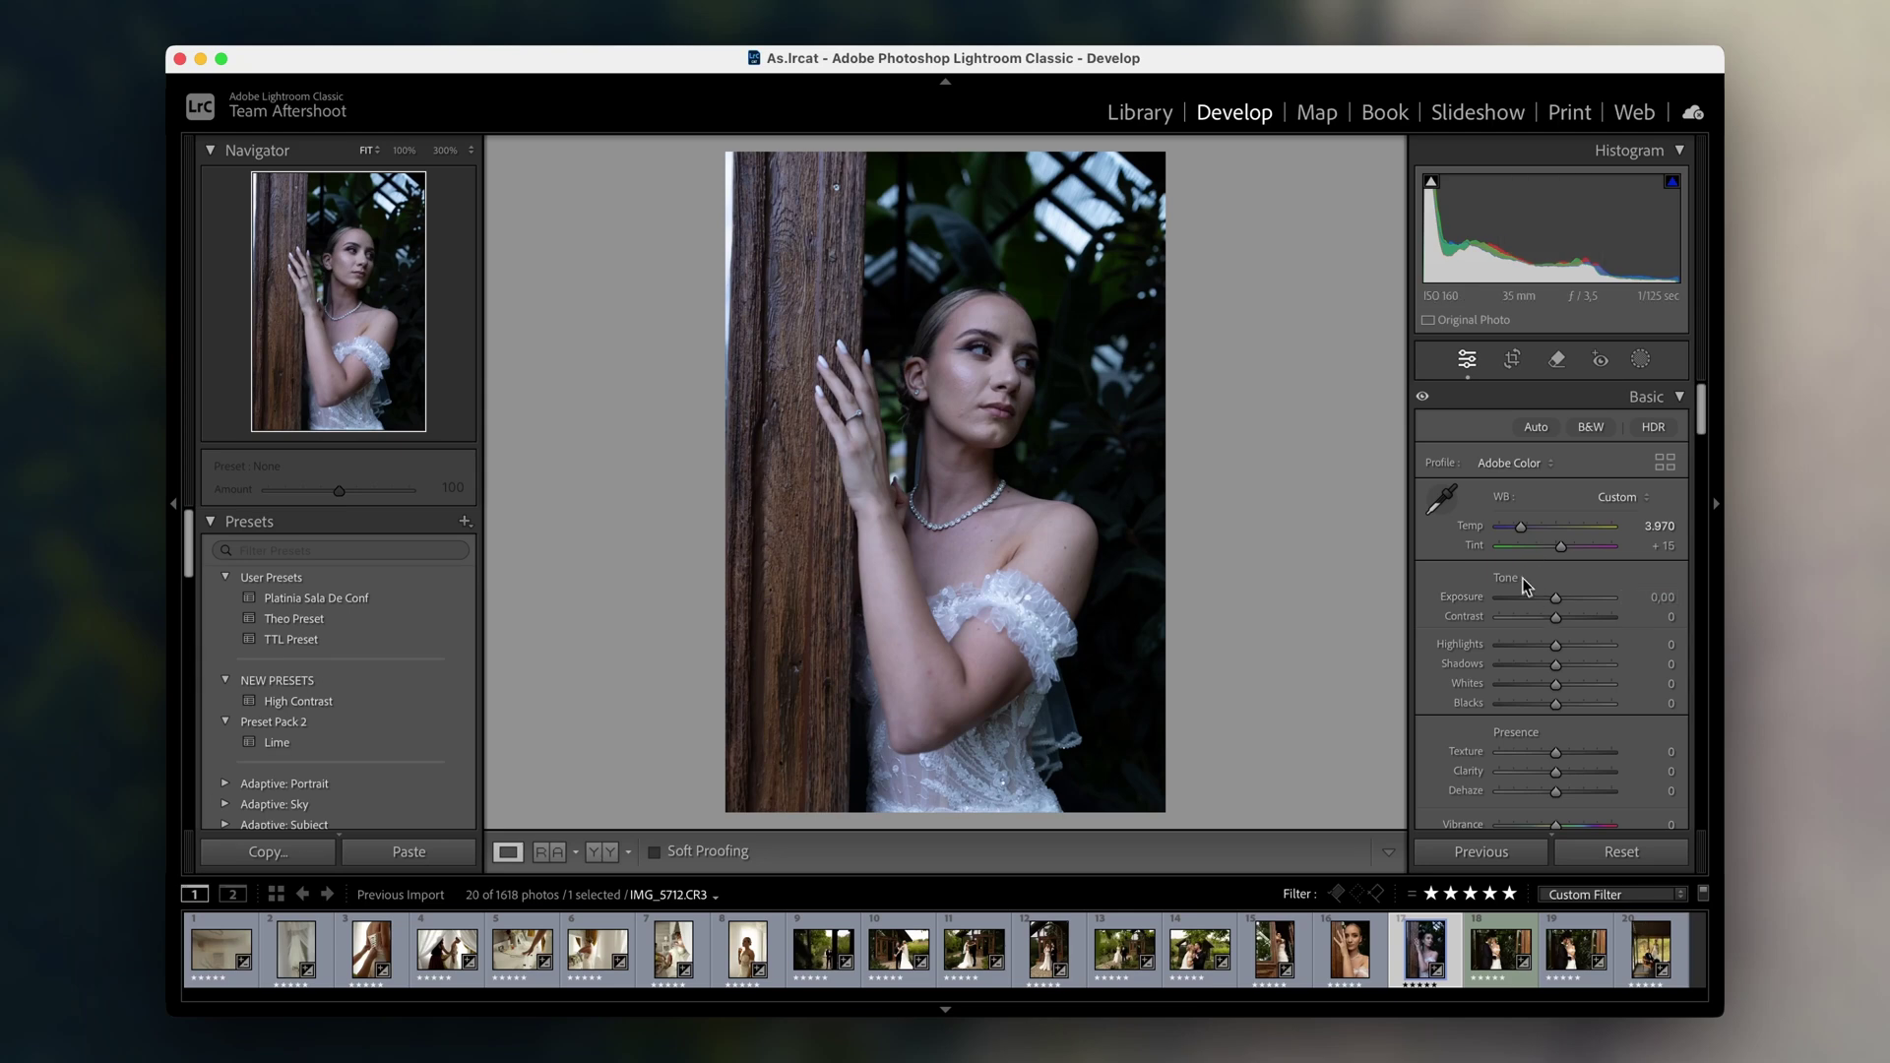
# Step: Brighten the bride portrait (Exposure +0.20, Highlights −20, Shadows +33, Clarity +14), then select all photos
pyautogui.moveTo(1556, 605); pyautogui.dragTo(1575, 665)
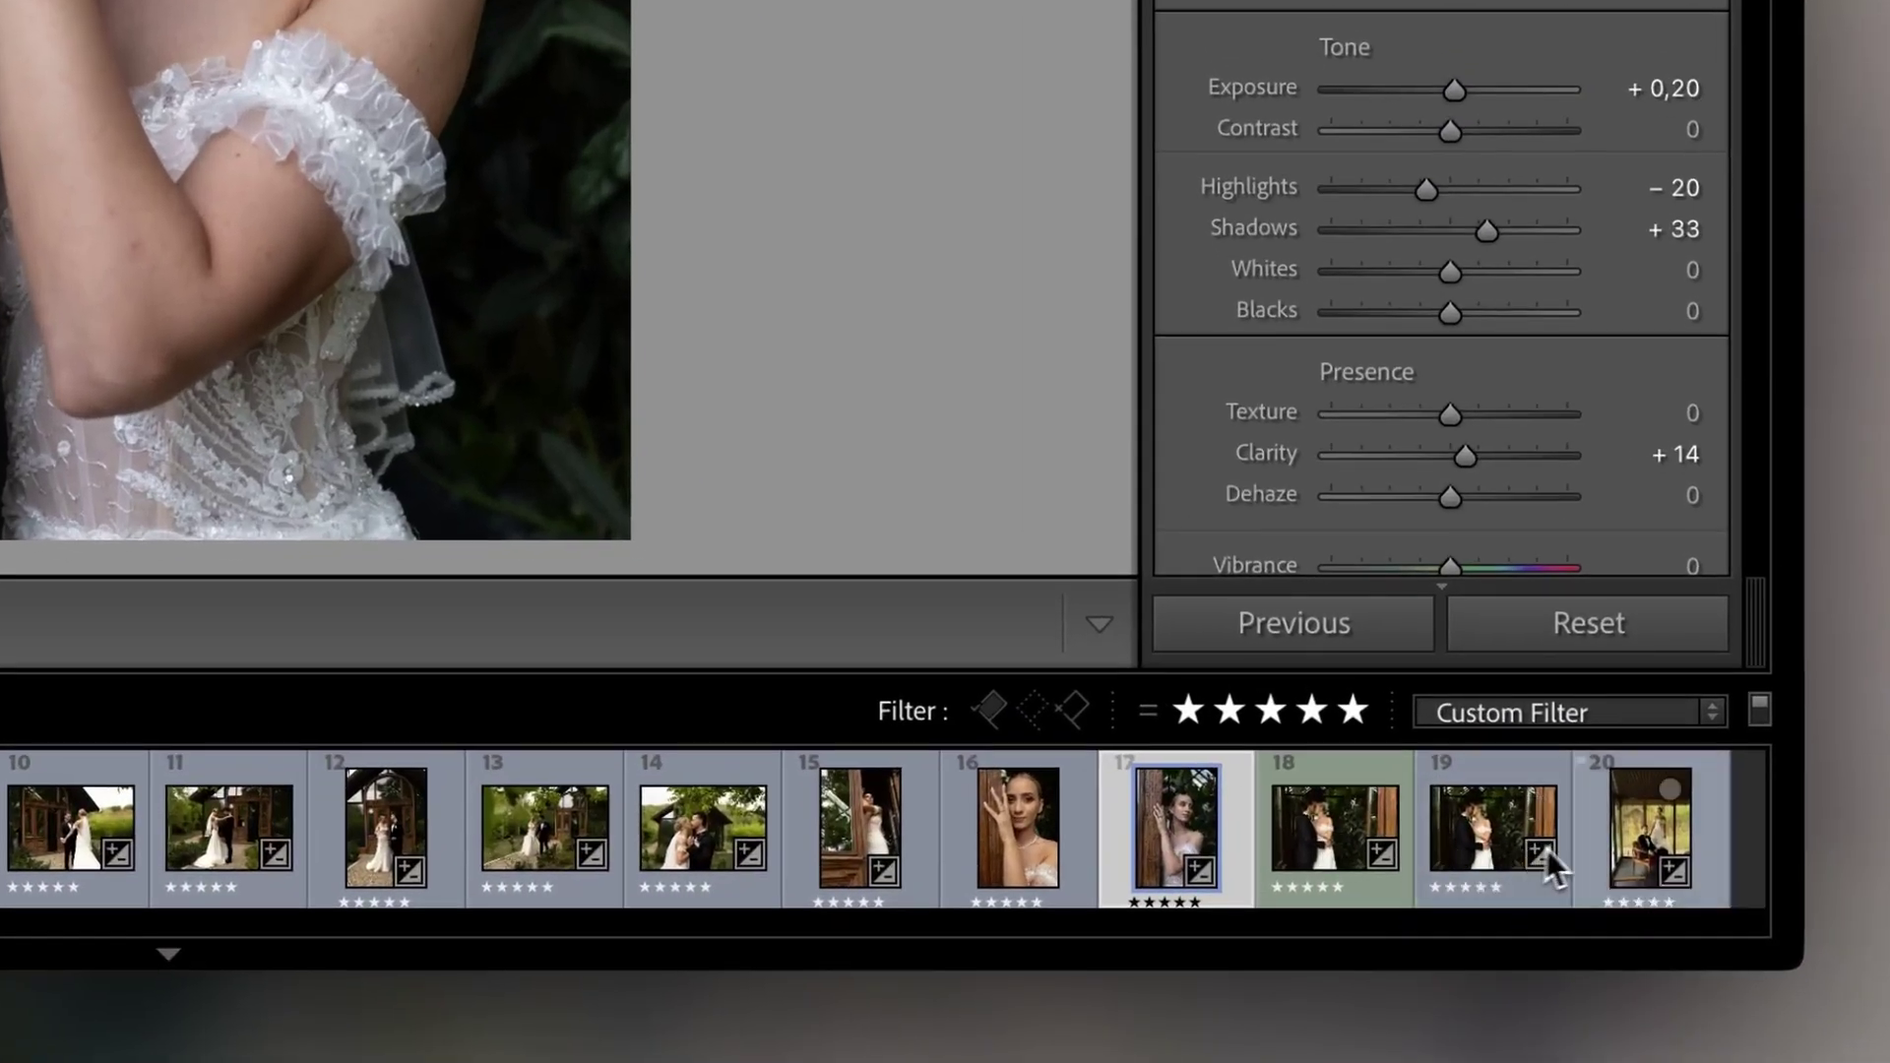
pyautogui.keyDown('shift'); pyautogui.click(1657, 955); pyautogui.keyUp('shift')
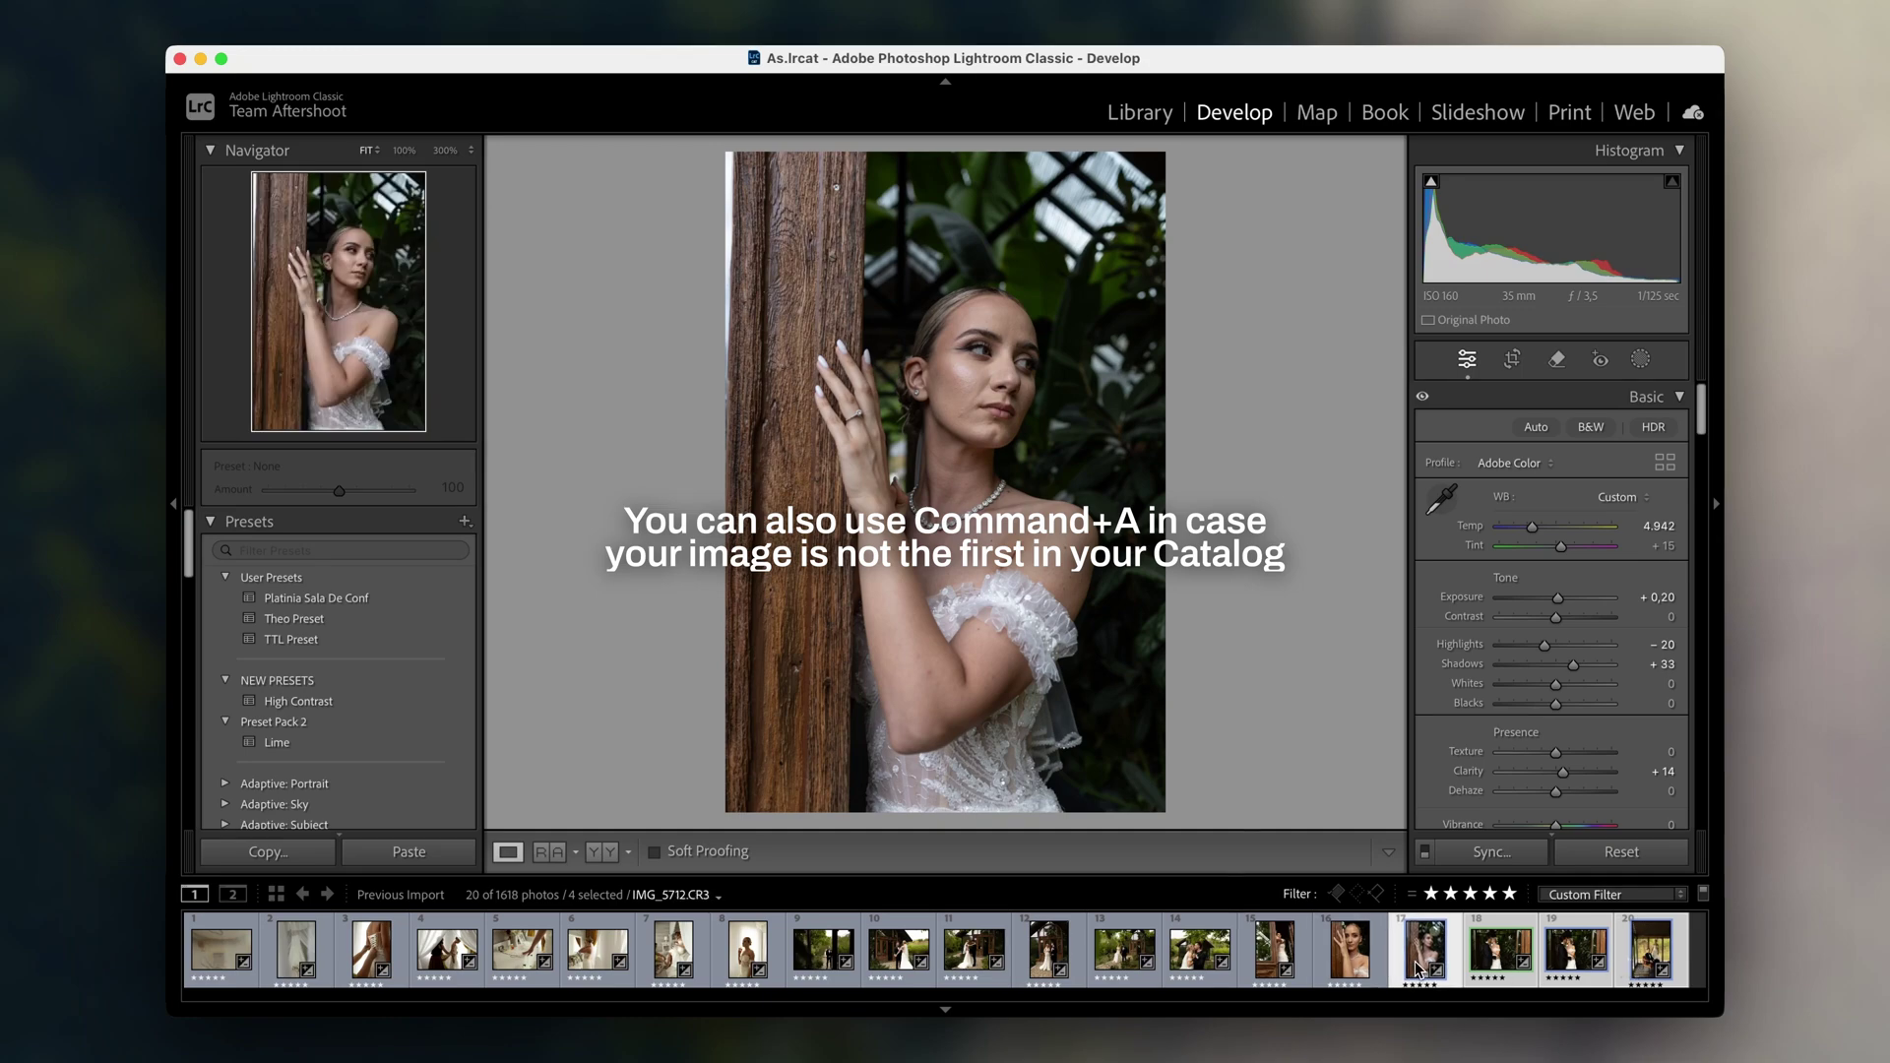
pyautogui.press('super+a')
# Step: Sync only the Basic and Detail settings from the portrait to all 20 selected photos
pyautogui.click(1488, 852)
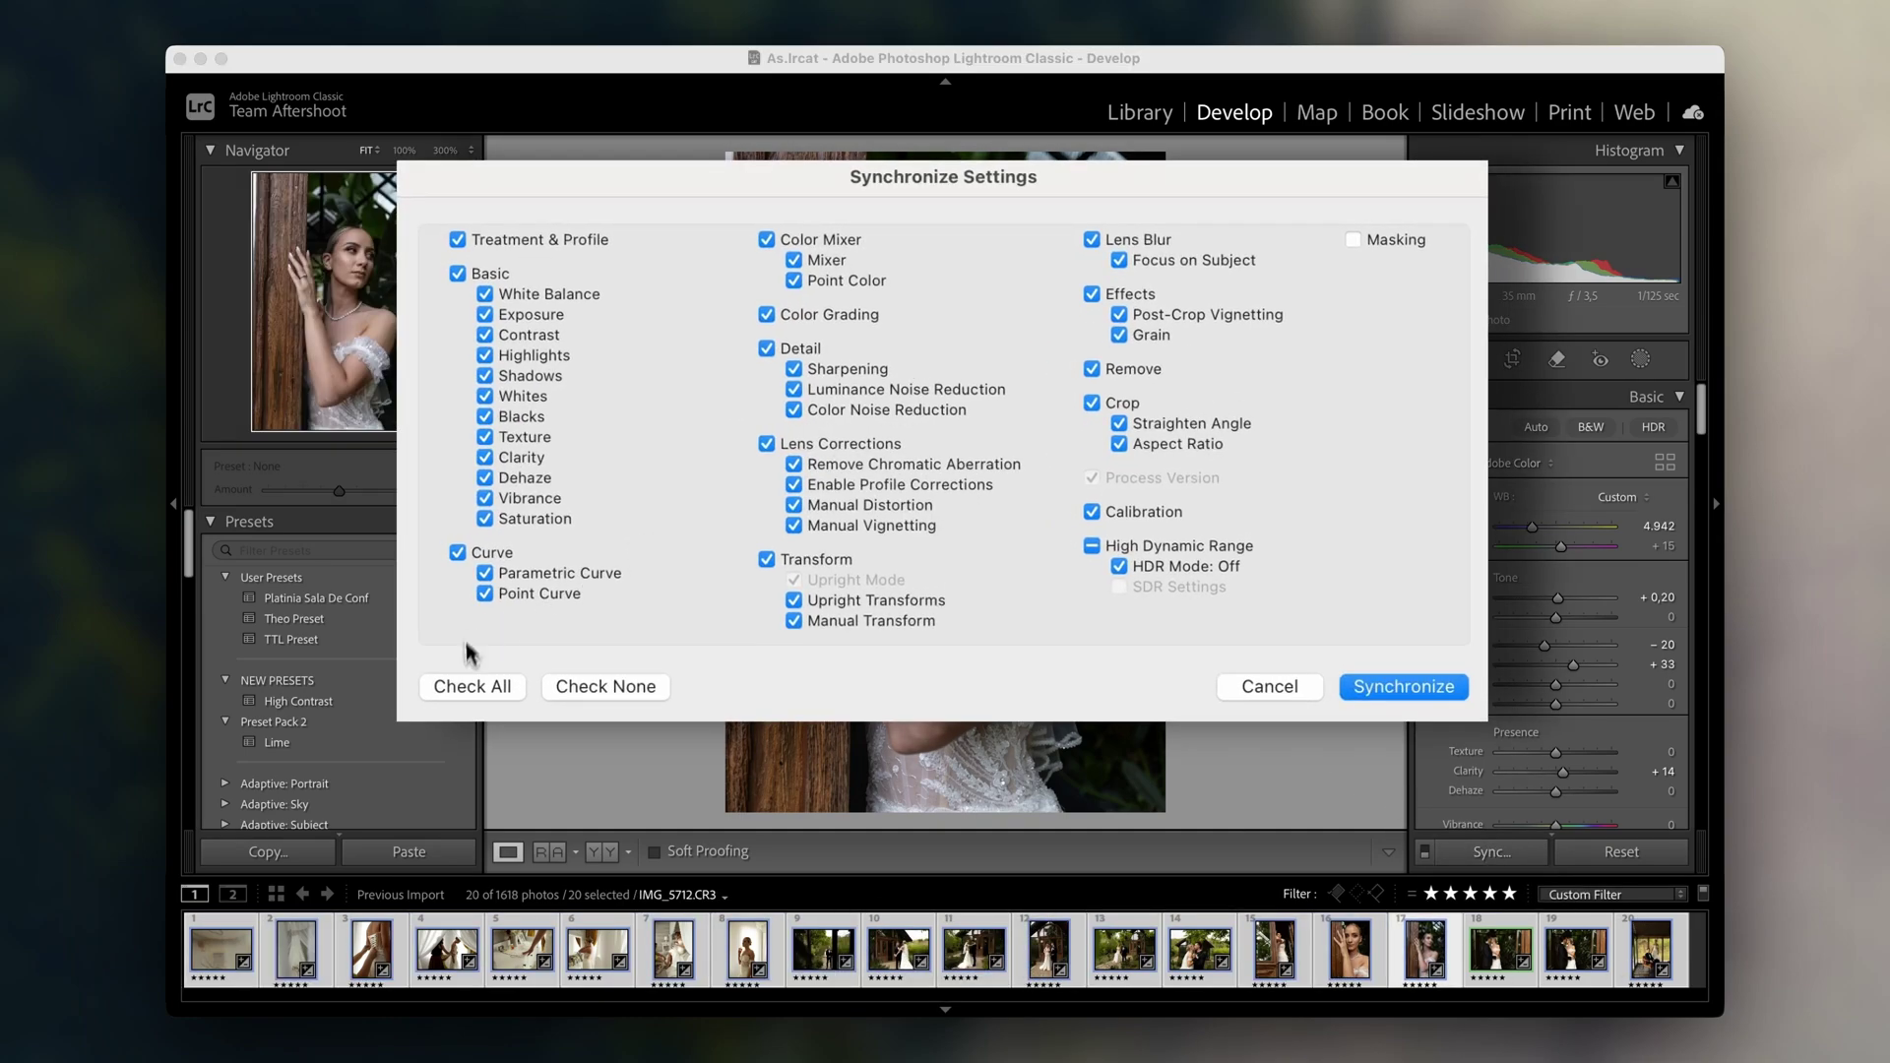
pyautogui.click(569, 687)
pyautogui.click(459, 274)
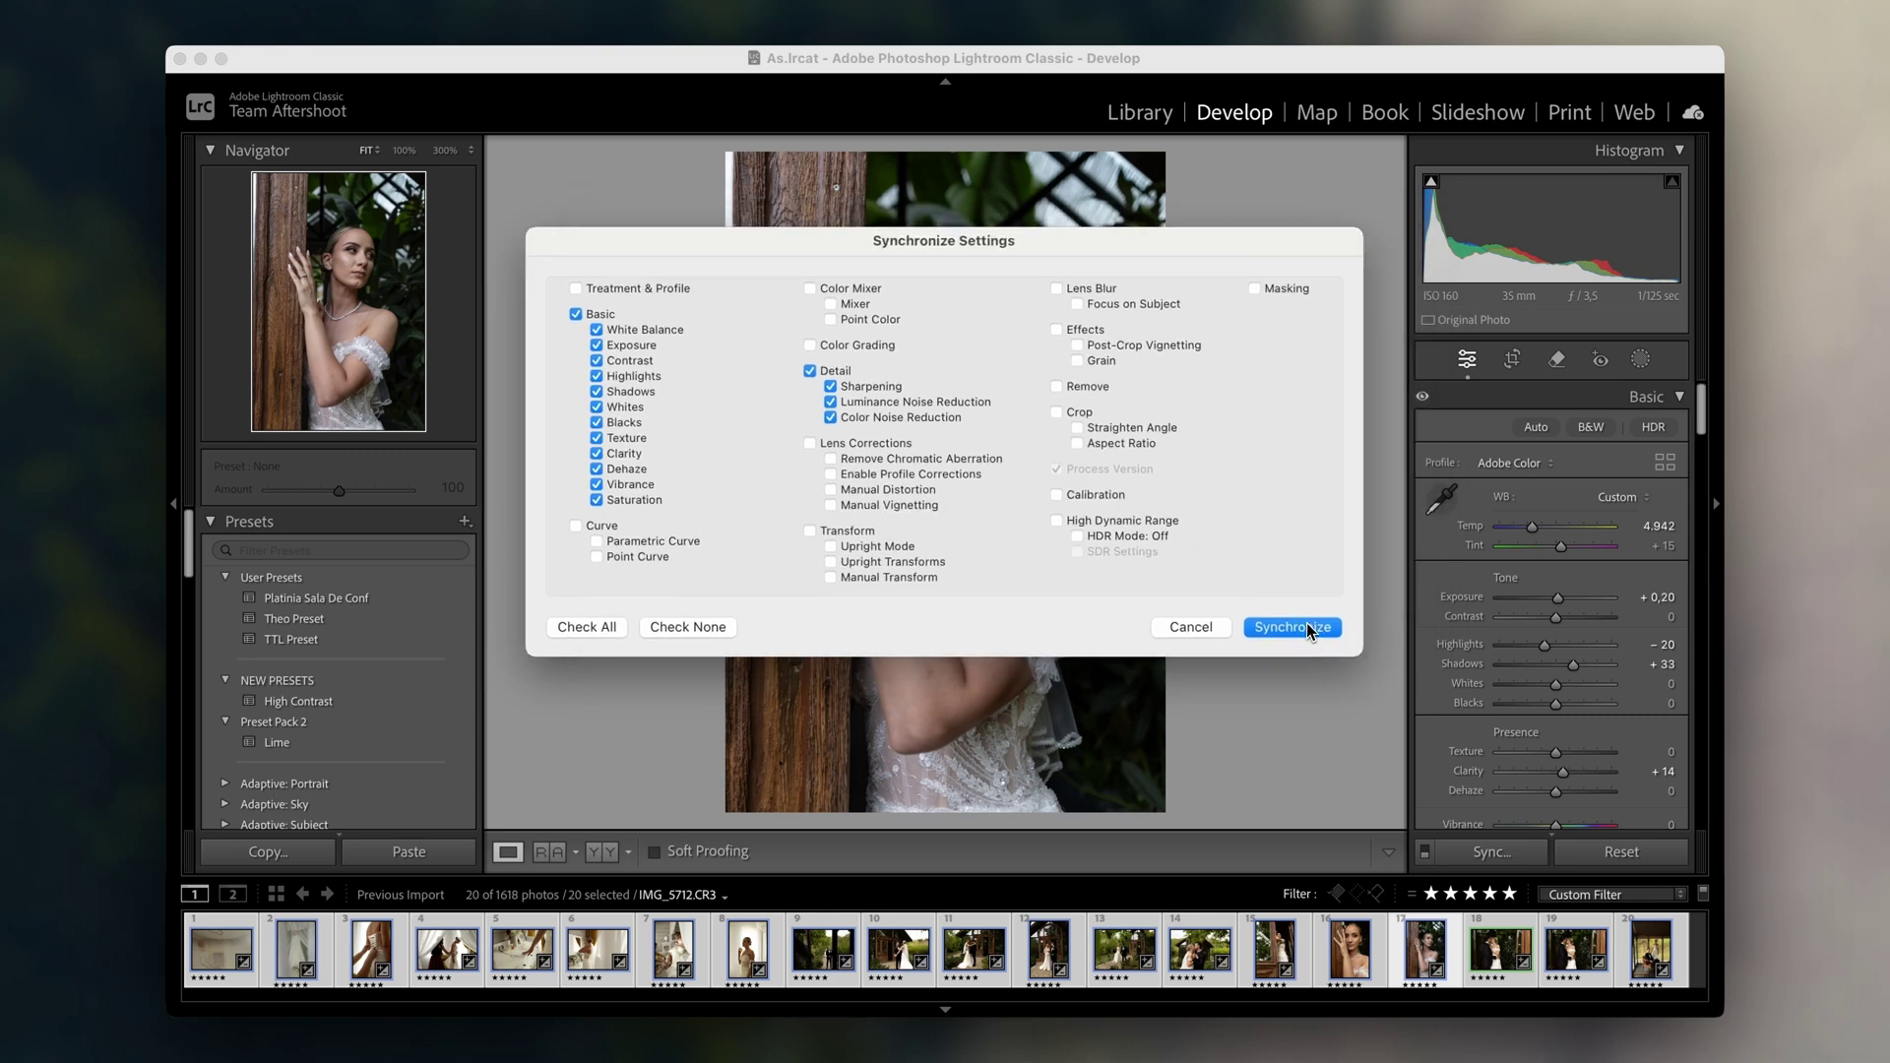
pyautogui.click(1297, 628)
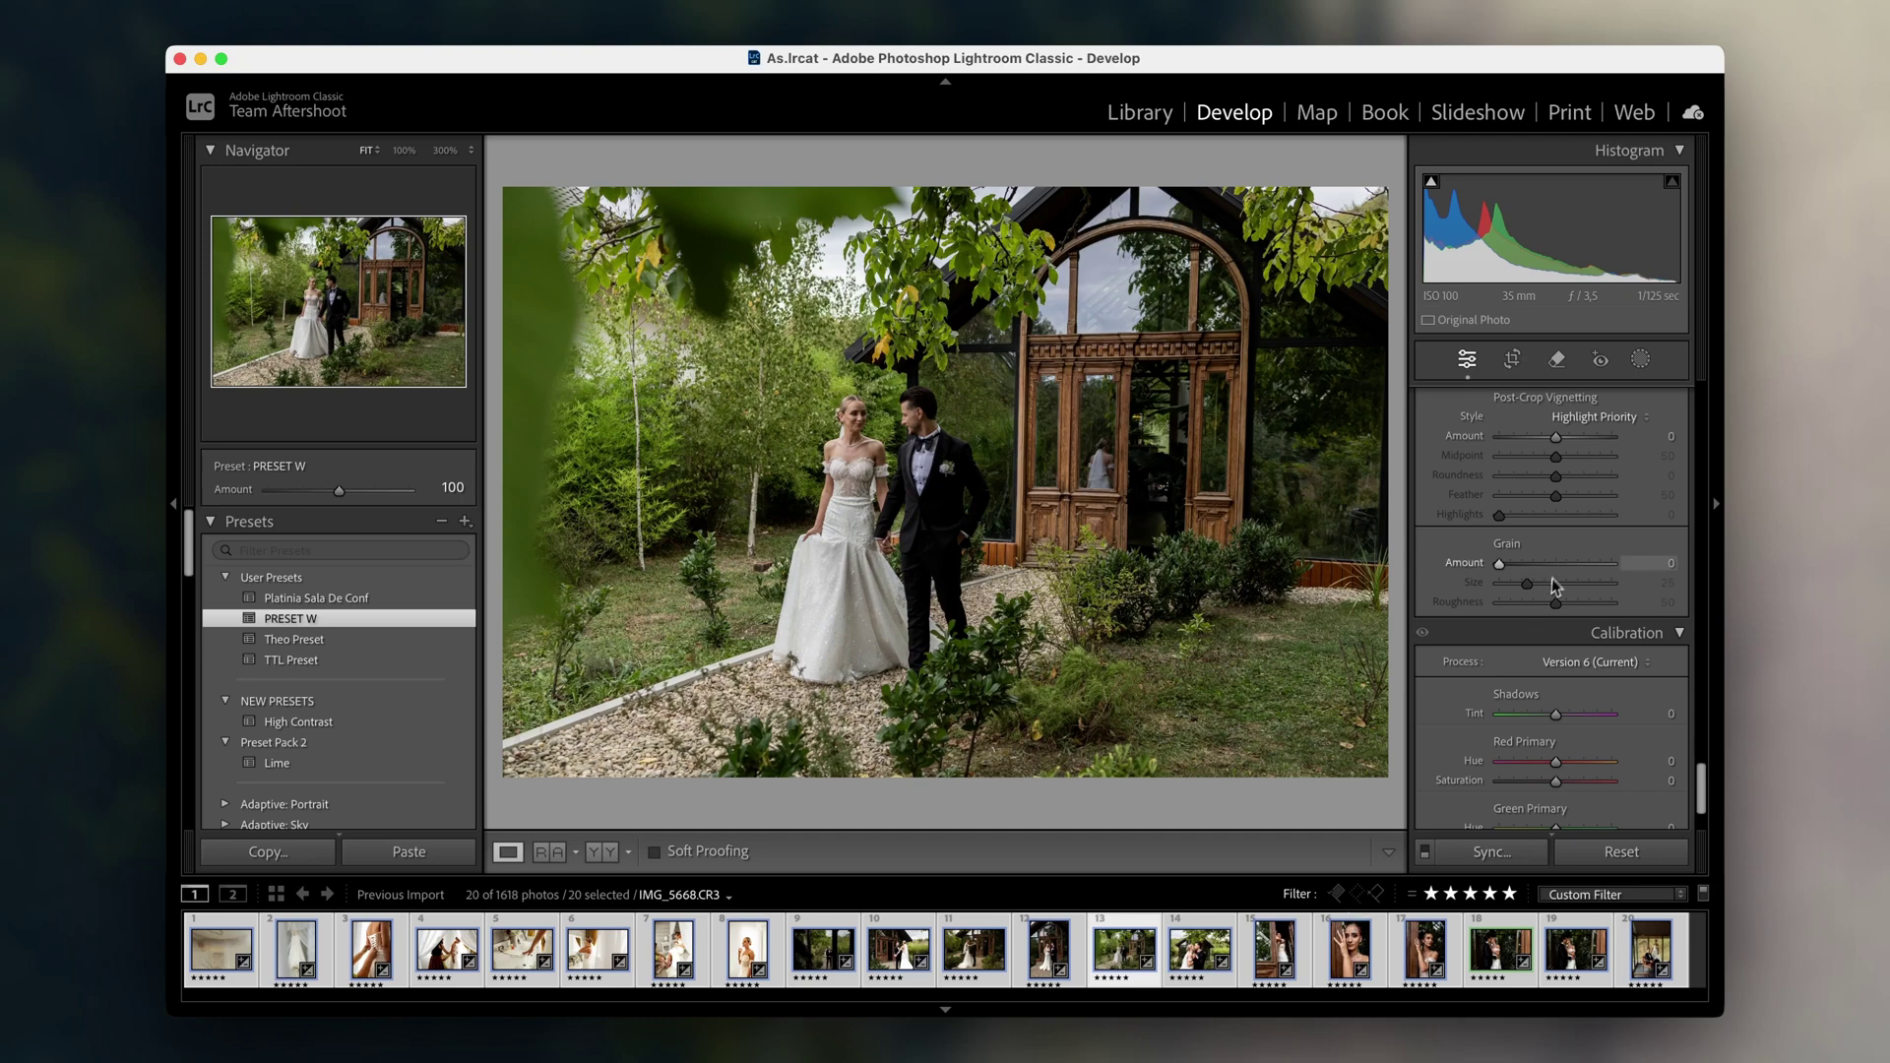
# Step: Apply the PRESET W preset to the couple's garden photo and bring up Synchronize Settings
pyautogui.scroll(10, 1552, 583)
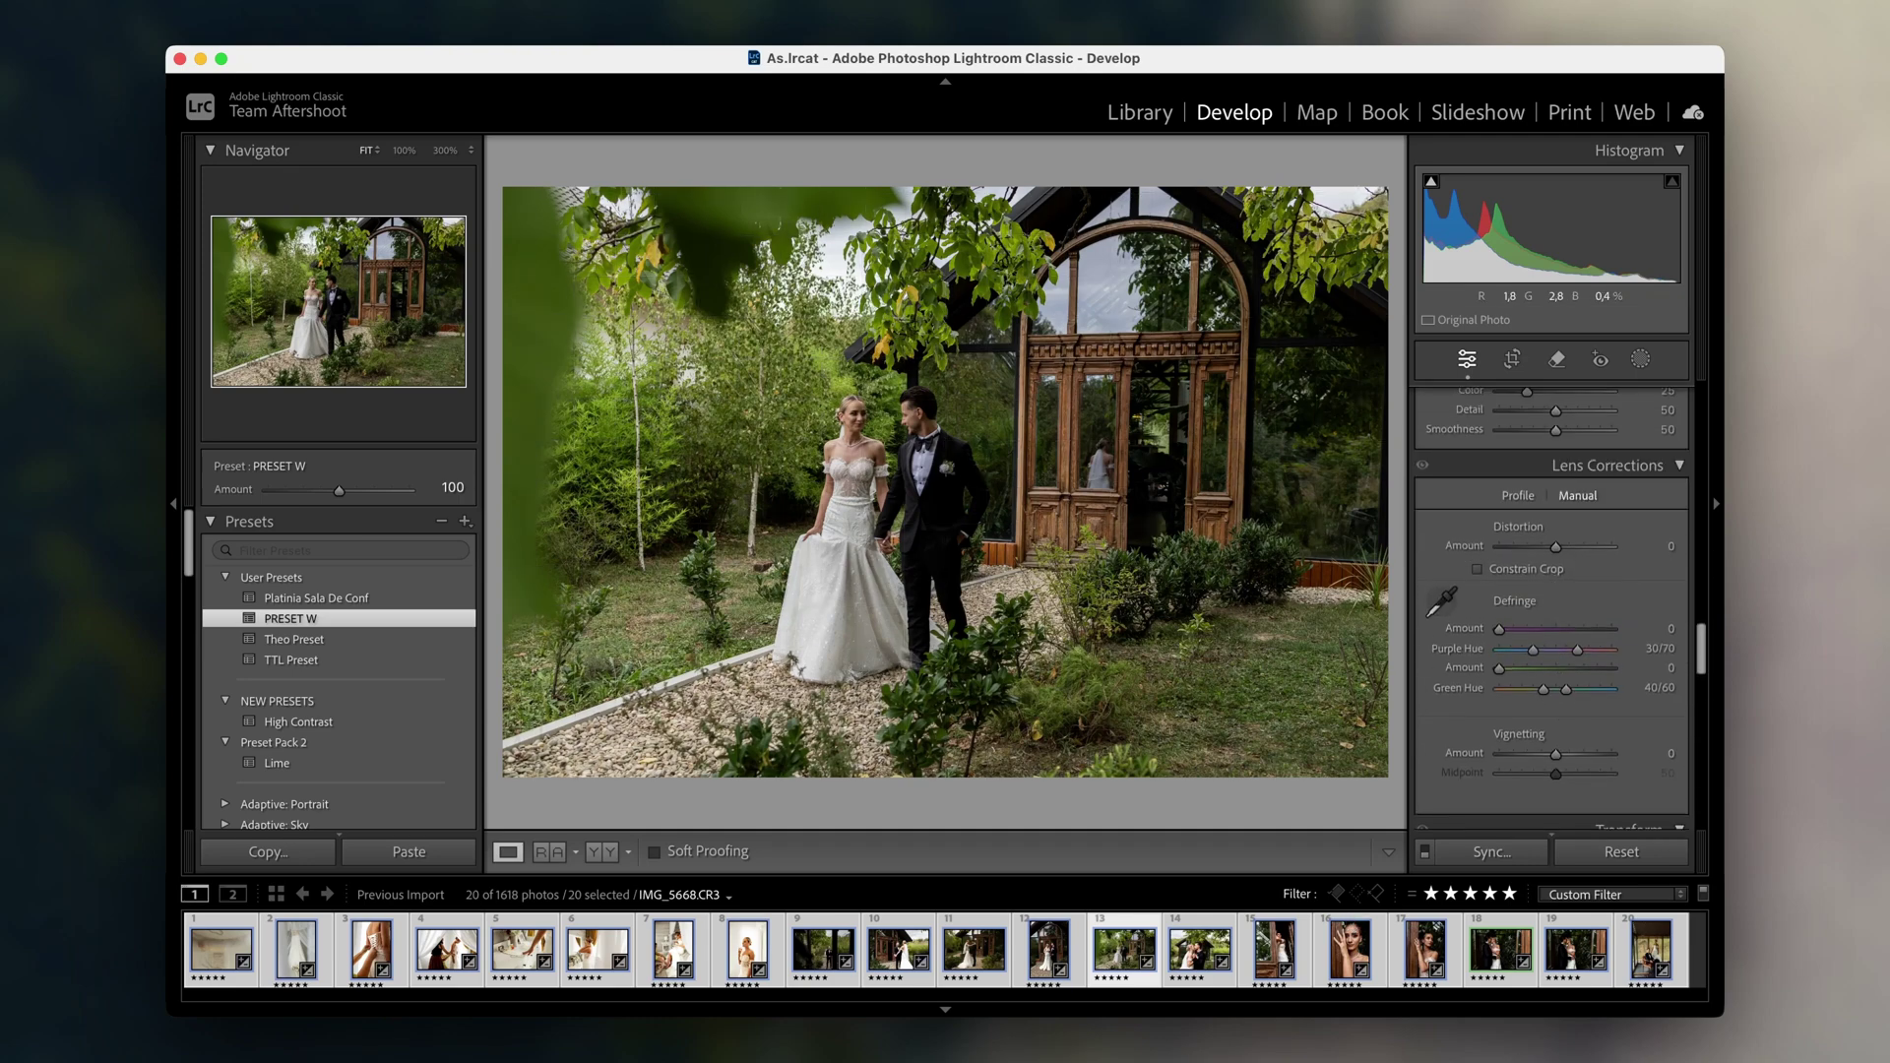
pyautogui.scroll(8, 1522, 591)
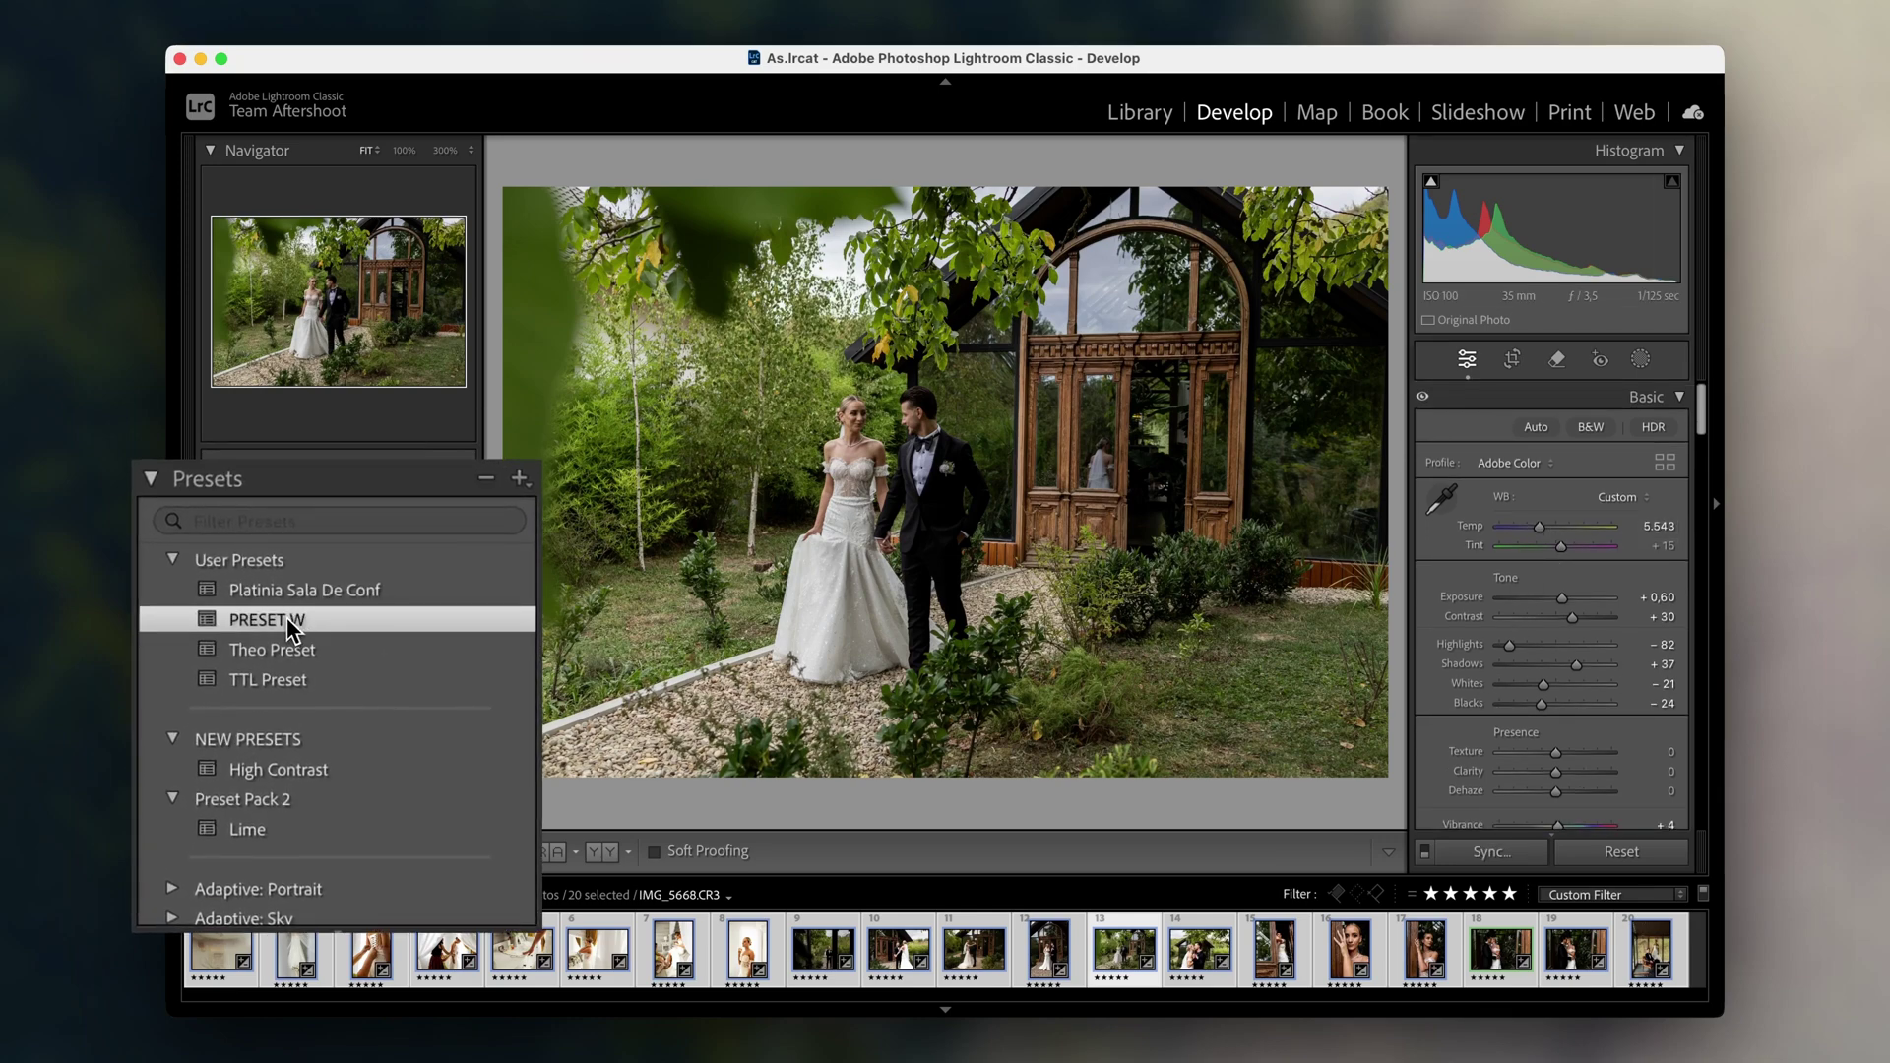
pyautogui.click(1484, 857)
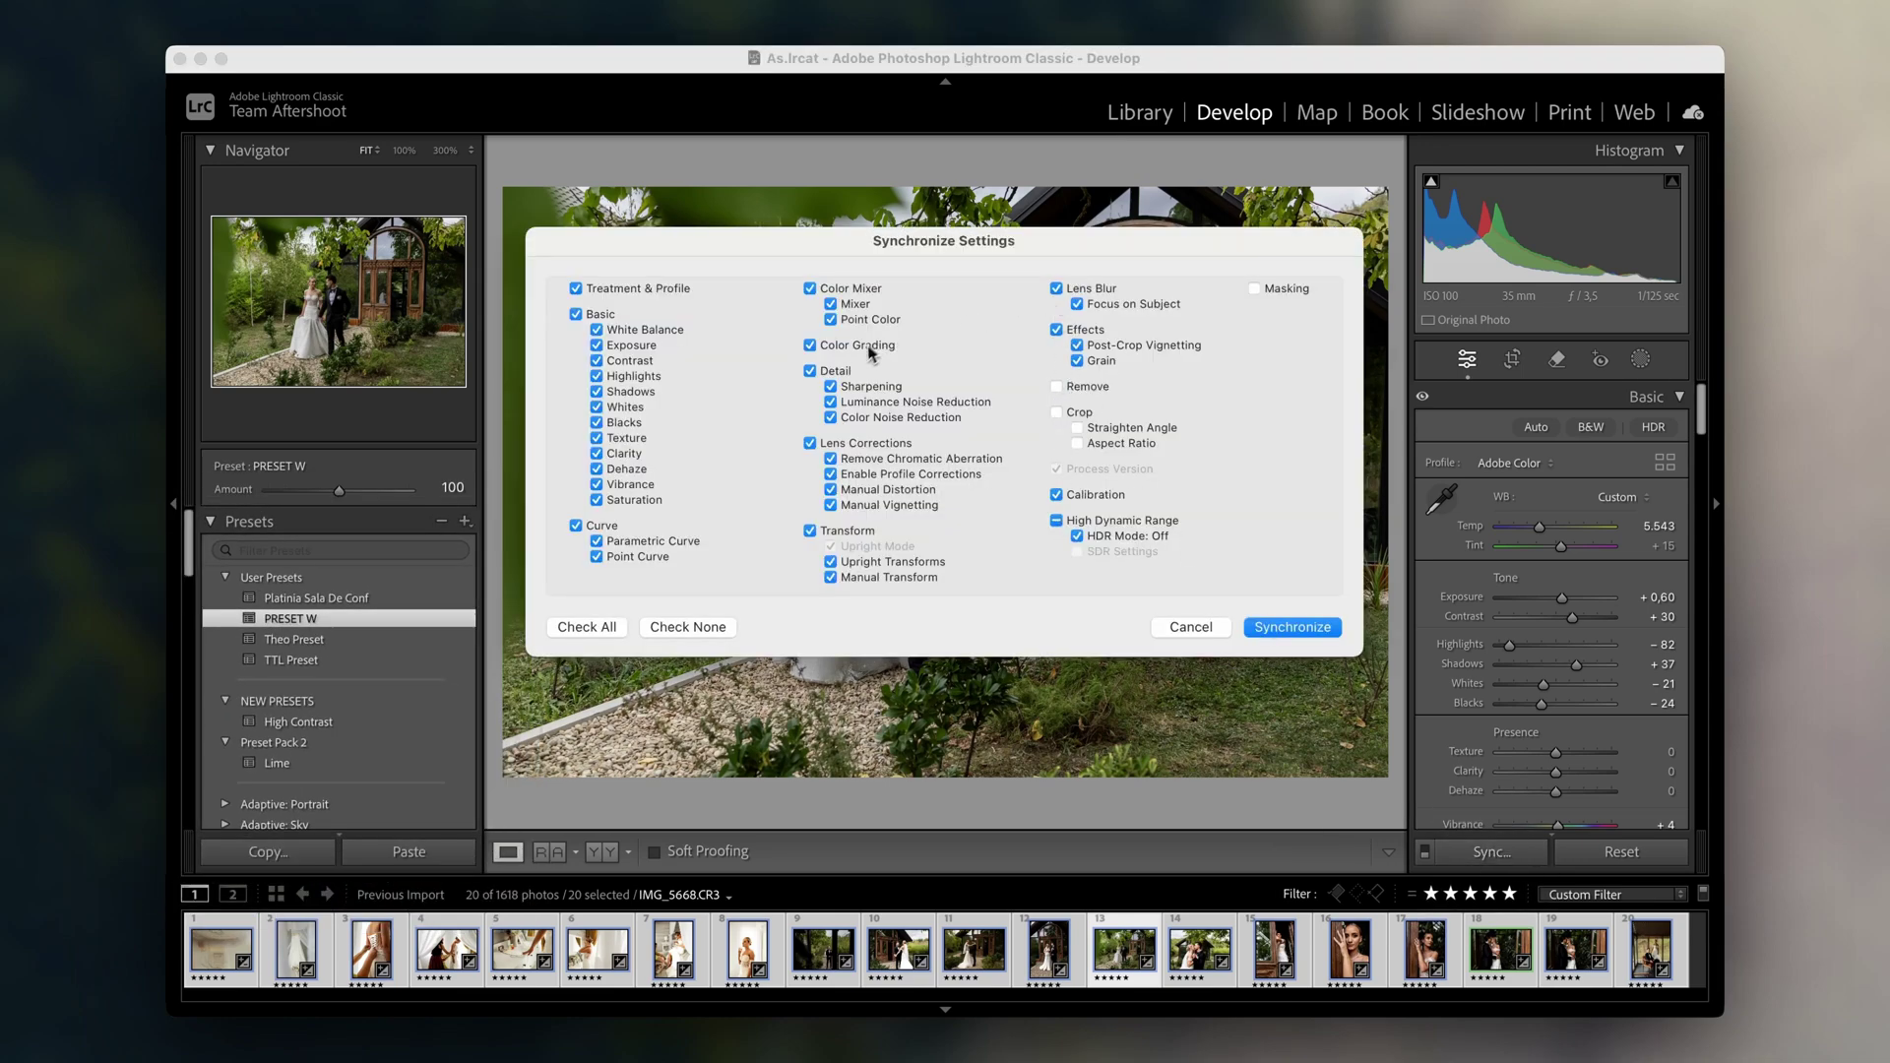
# Step: Synchronize everything except Crop, Remove and Masking across the 20 selected photos
pyautogui.click(1293, 628)
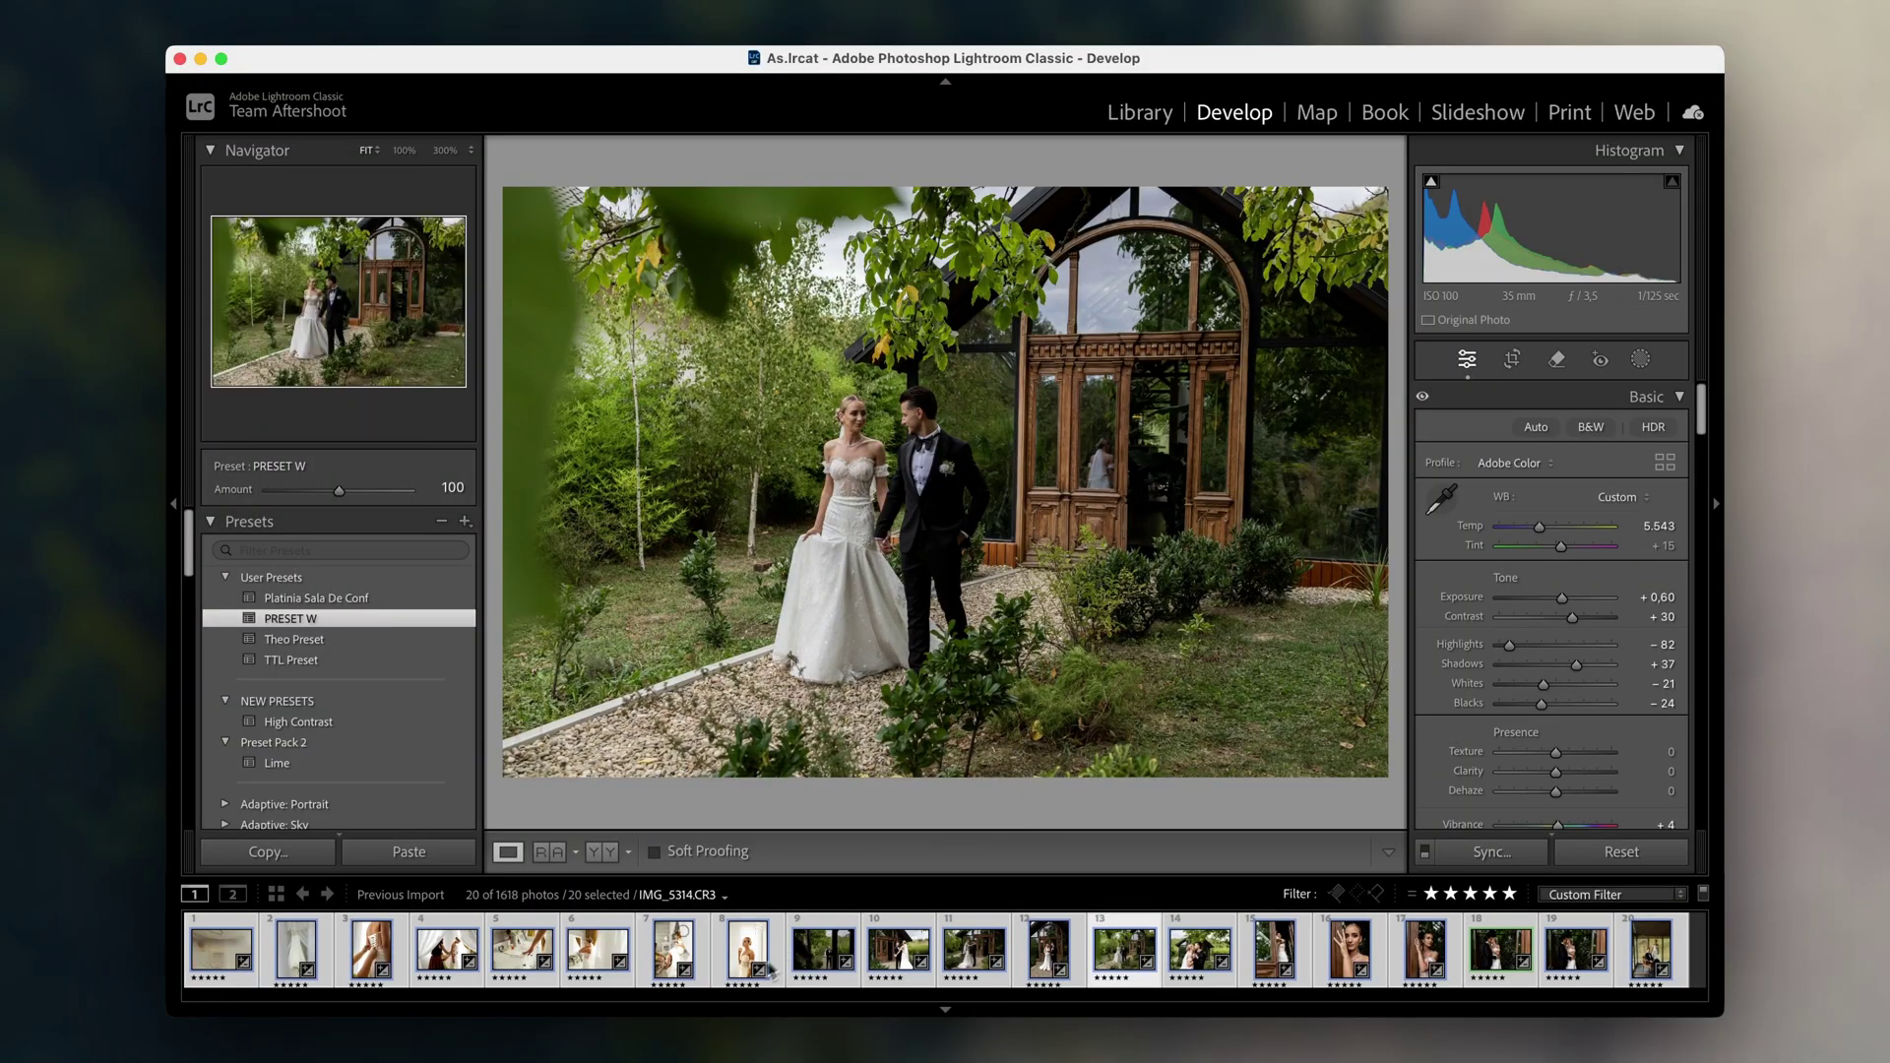
# Step: Tweak Temp and Contrast on the dress lacing photo, then reset its basic adjustments
pyautogui.click(371, 948)
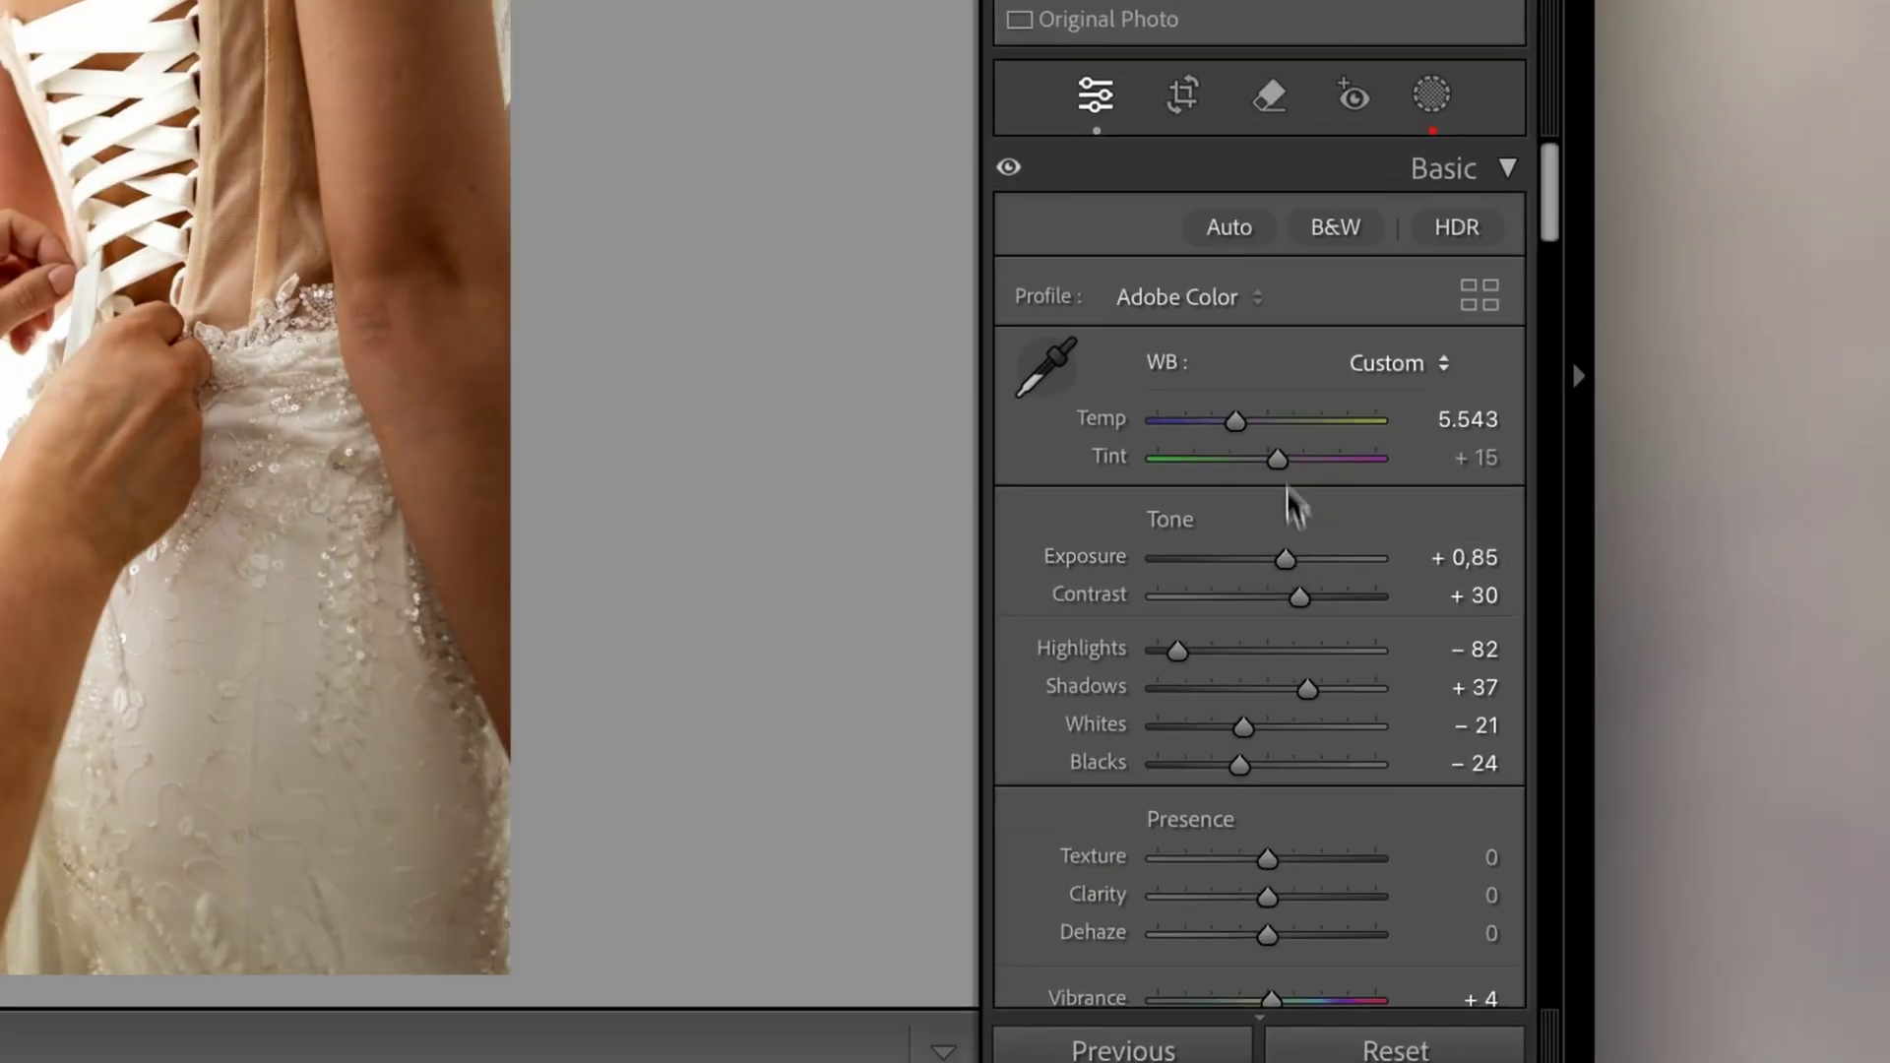
pyautogui.moveTo(1235, 420); pyautogui.dragTo(1226, 422)
pyautogui.moveTo(1300, 595); pyautogui.dragTo(1288, 559)
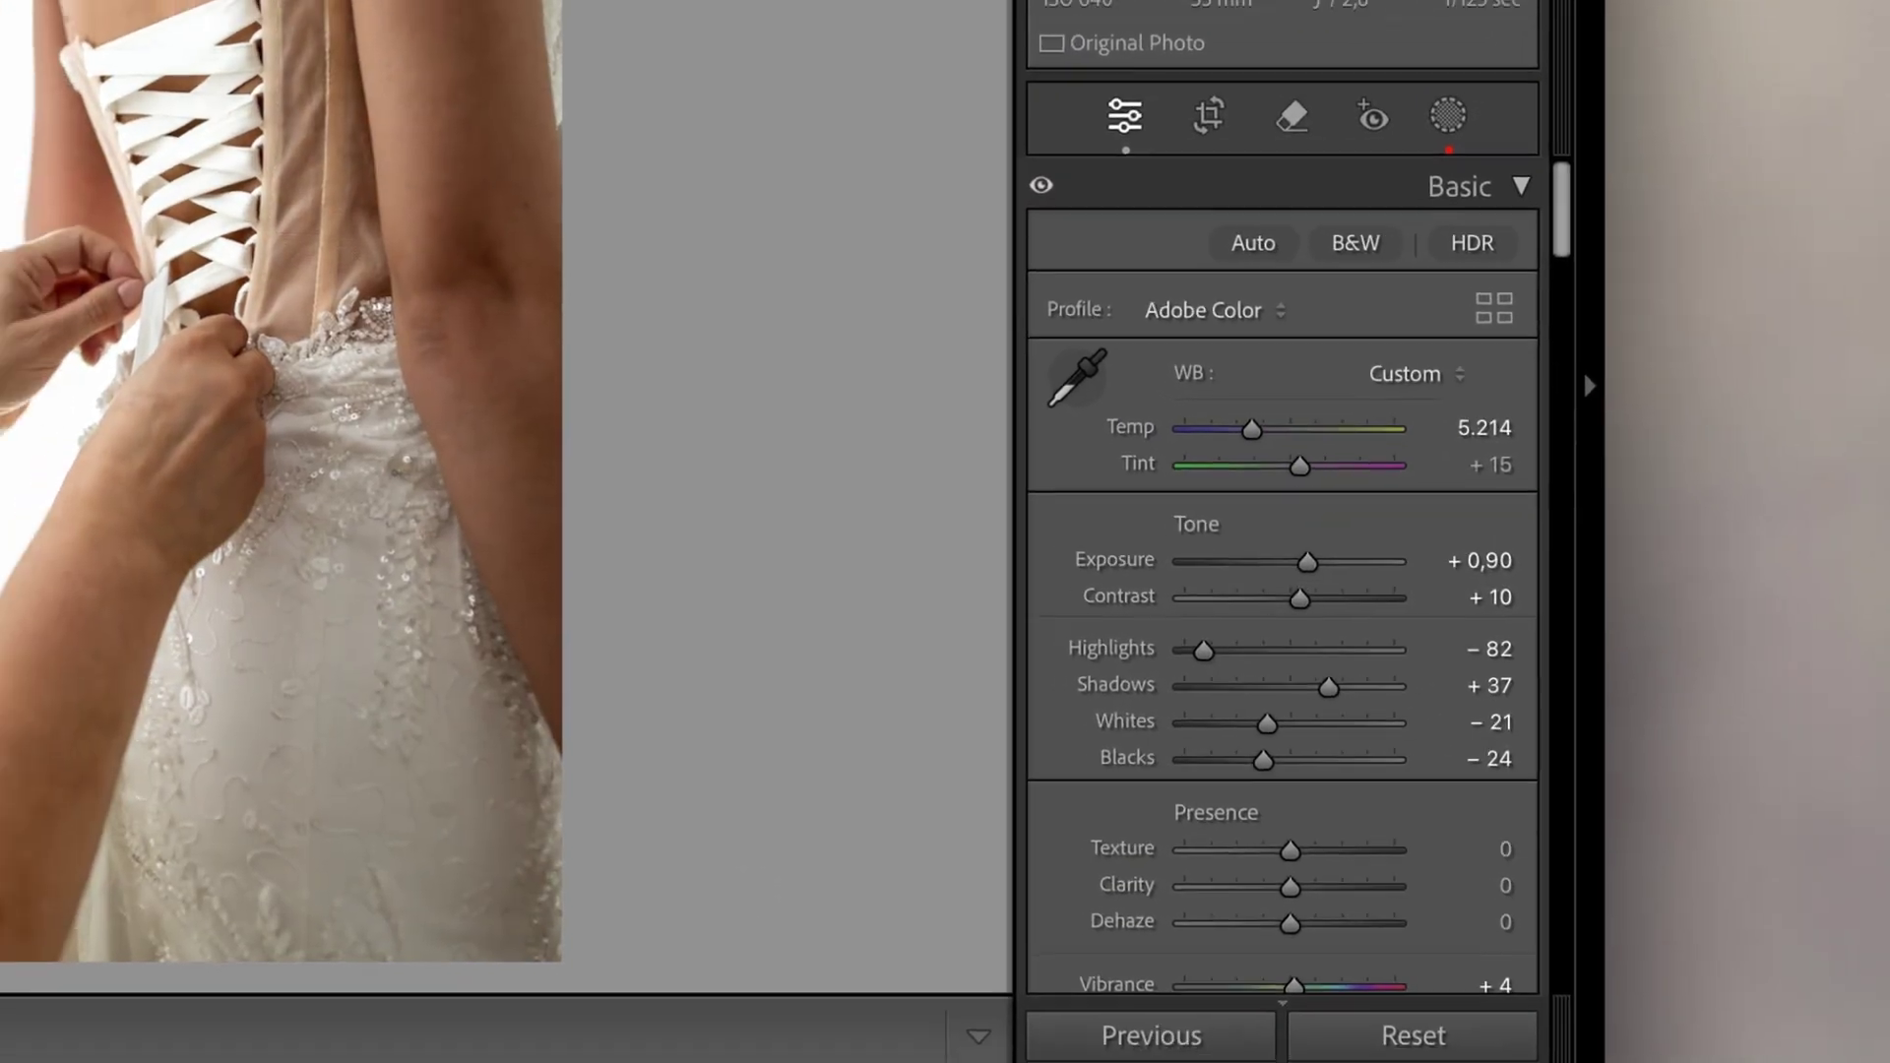
pyautogui.press('super+shift+r')
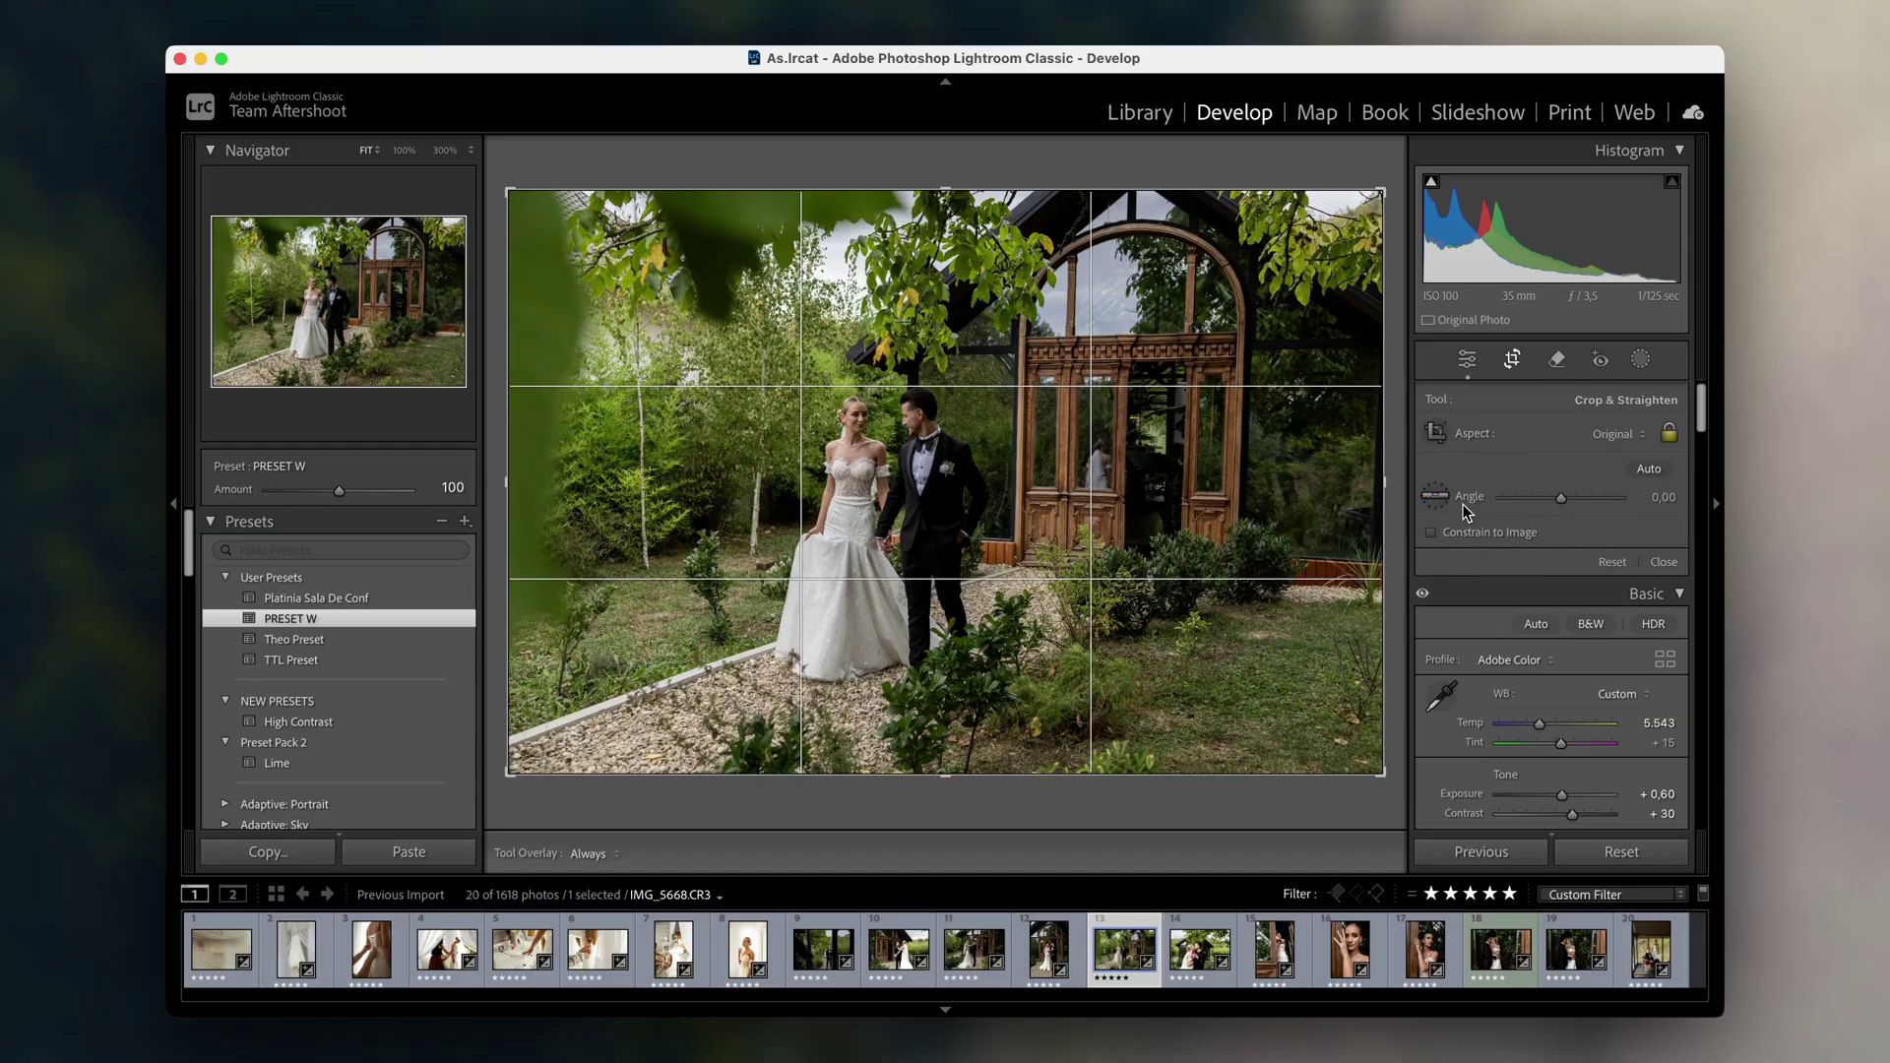
# Step: Auto-straighten the couple photo to −0.88° and sync only the crop to all 20 photos
pyautogui.click(1643, 467)
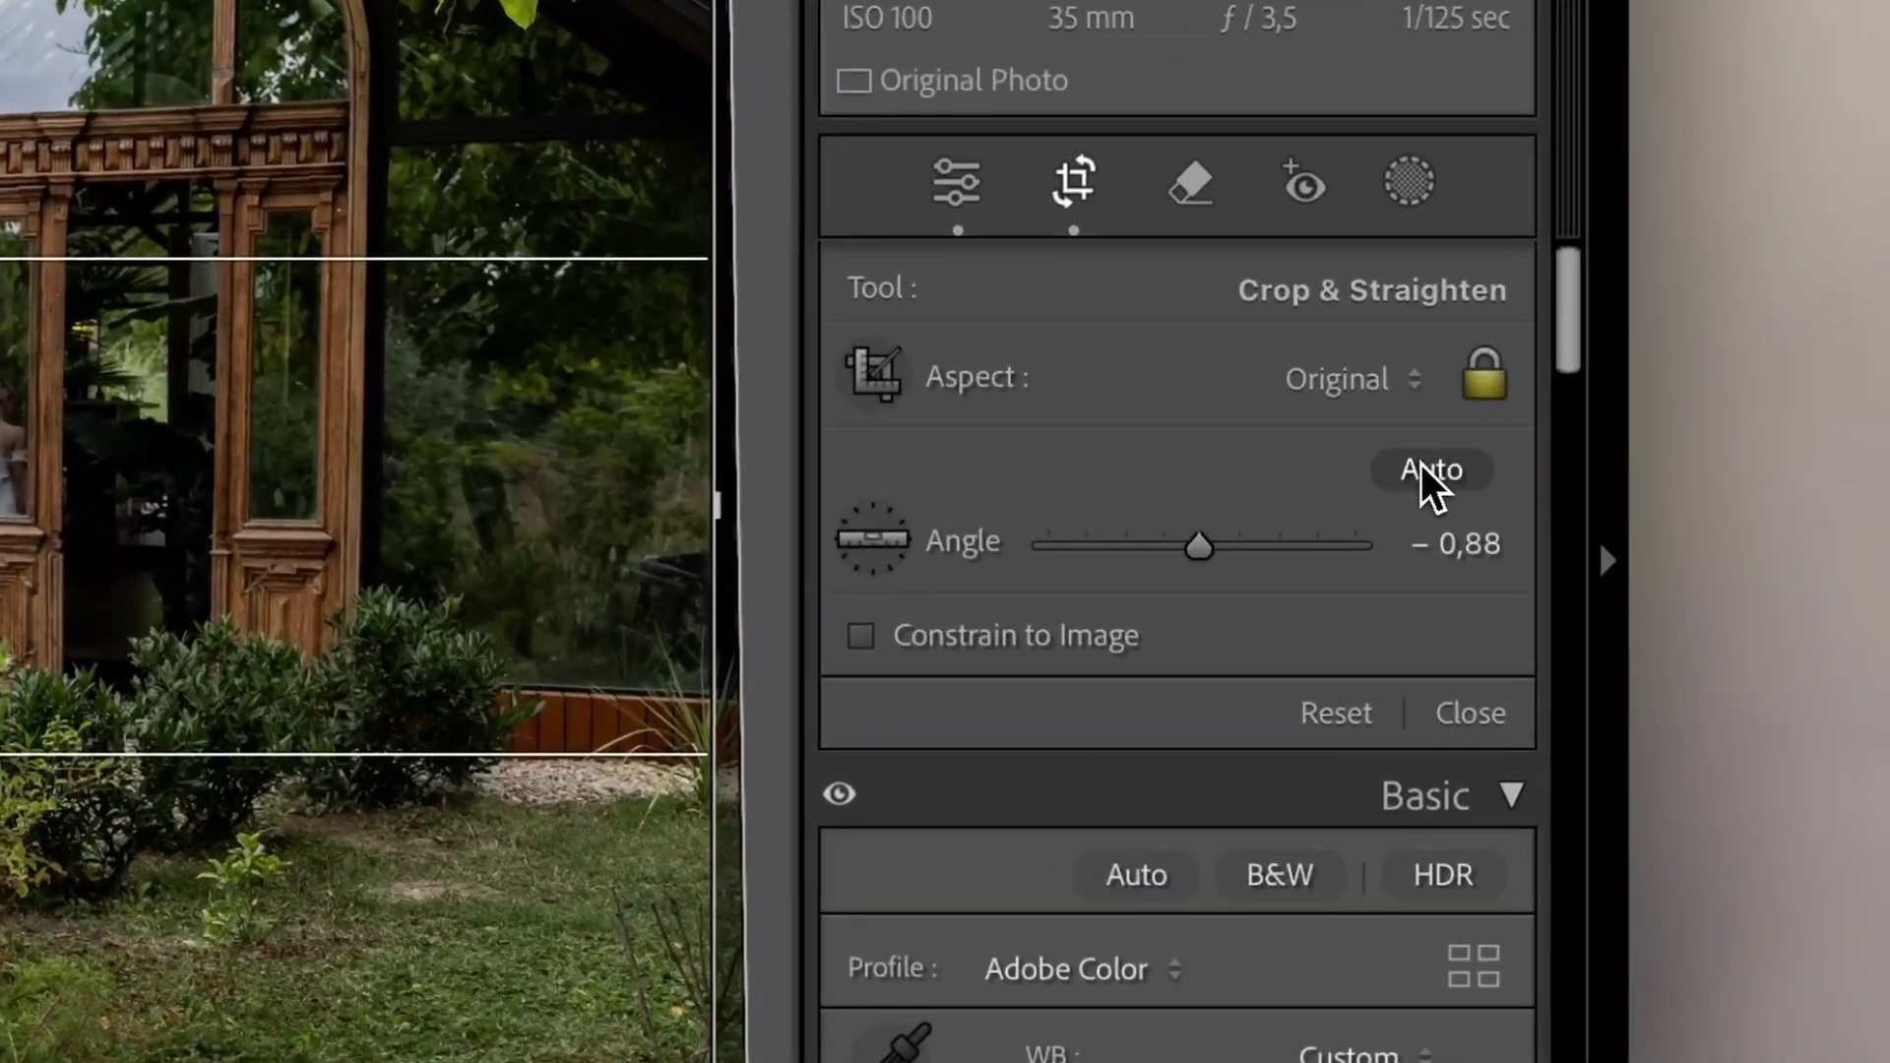
pyautogui.press('Return')
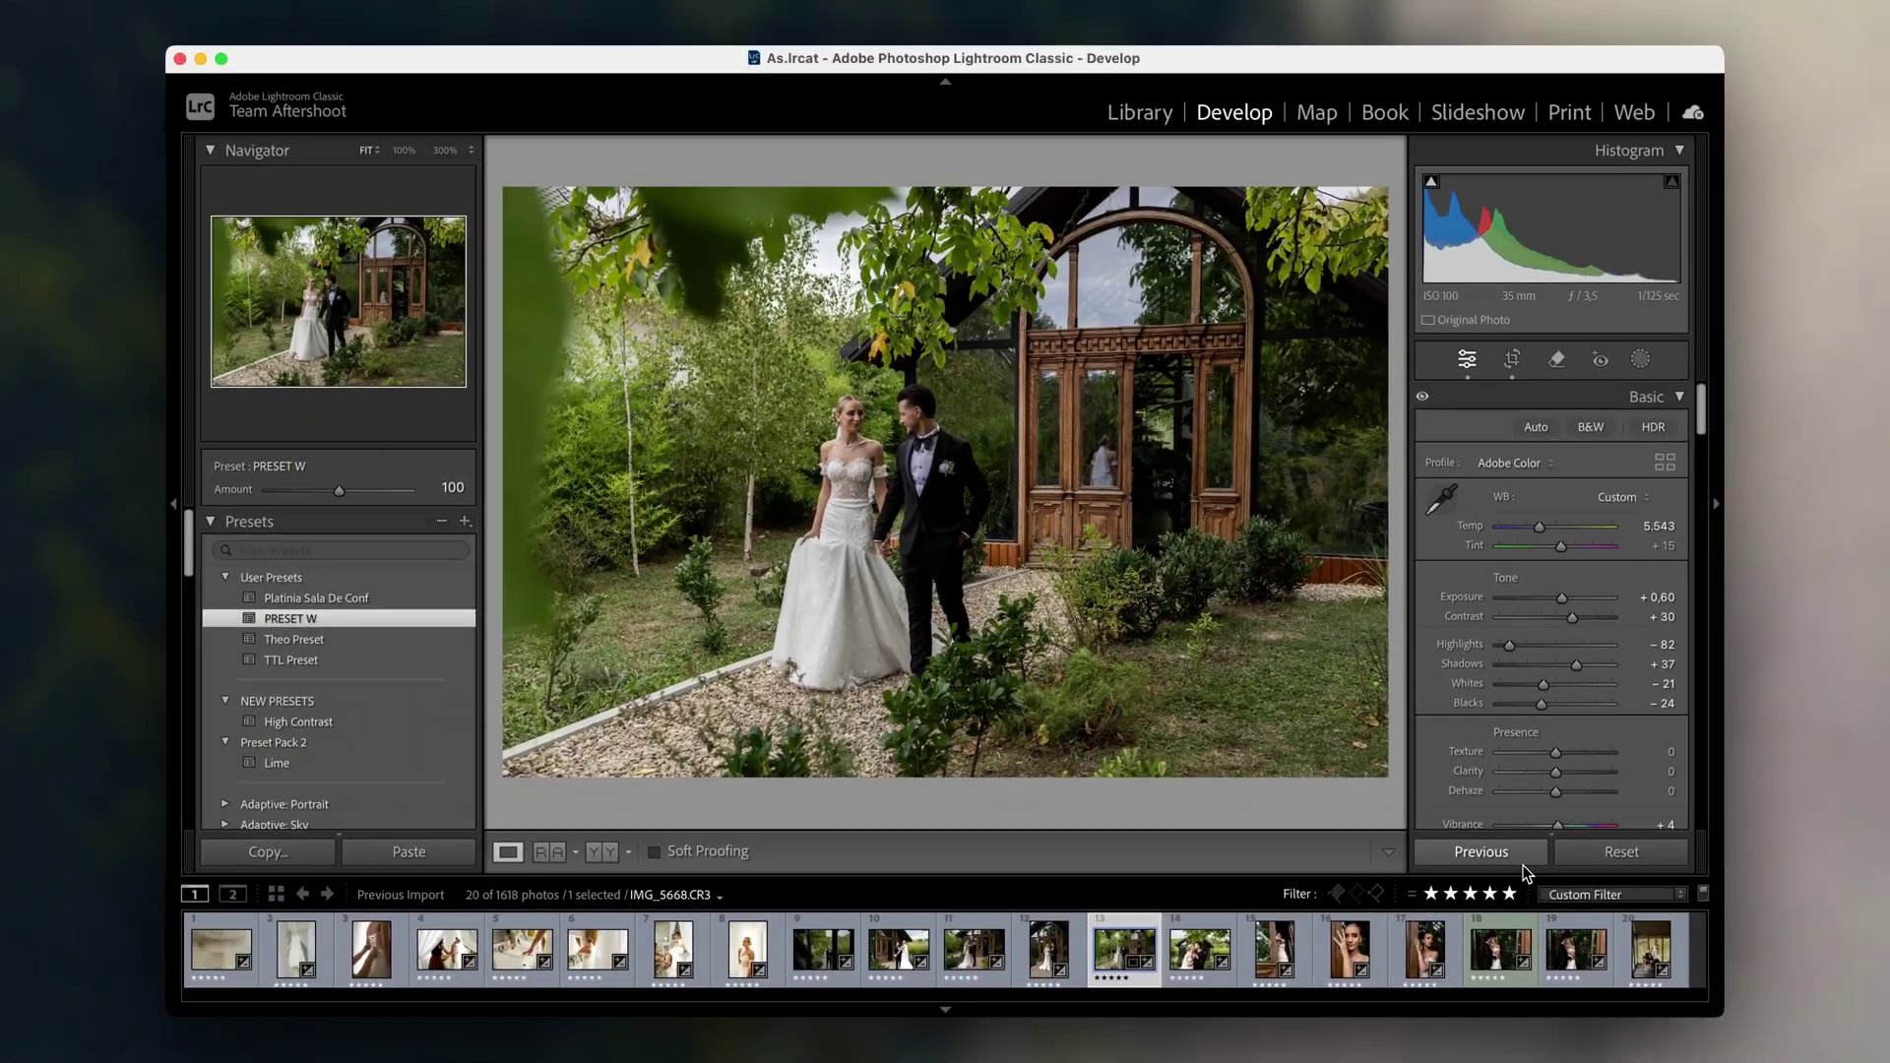
pyautogui.press('super+shift+a')
pyautogui.click(1472, 857)
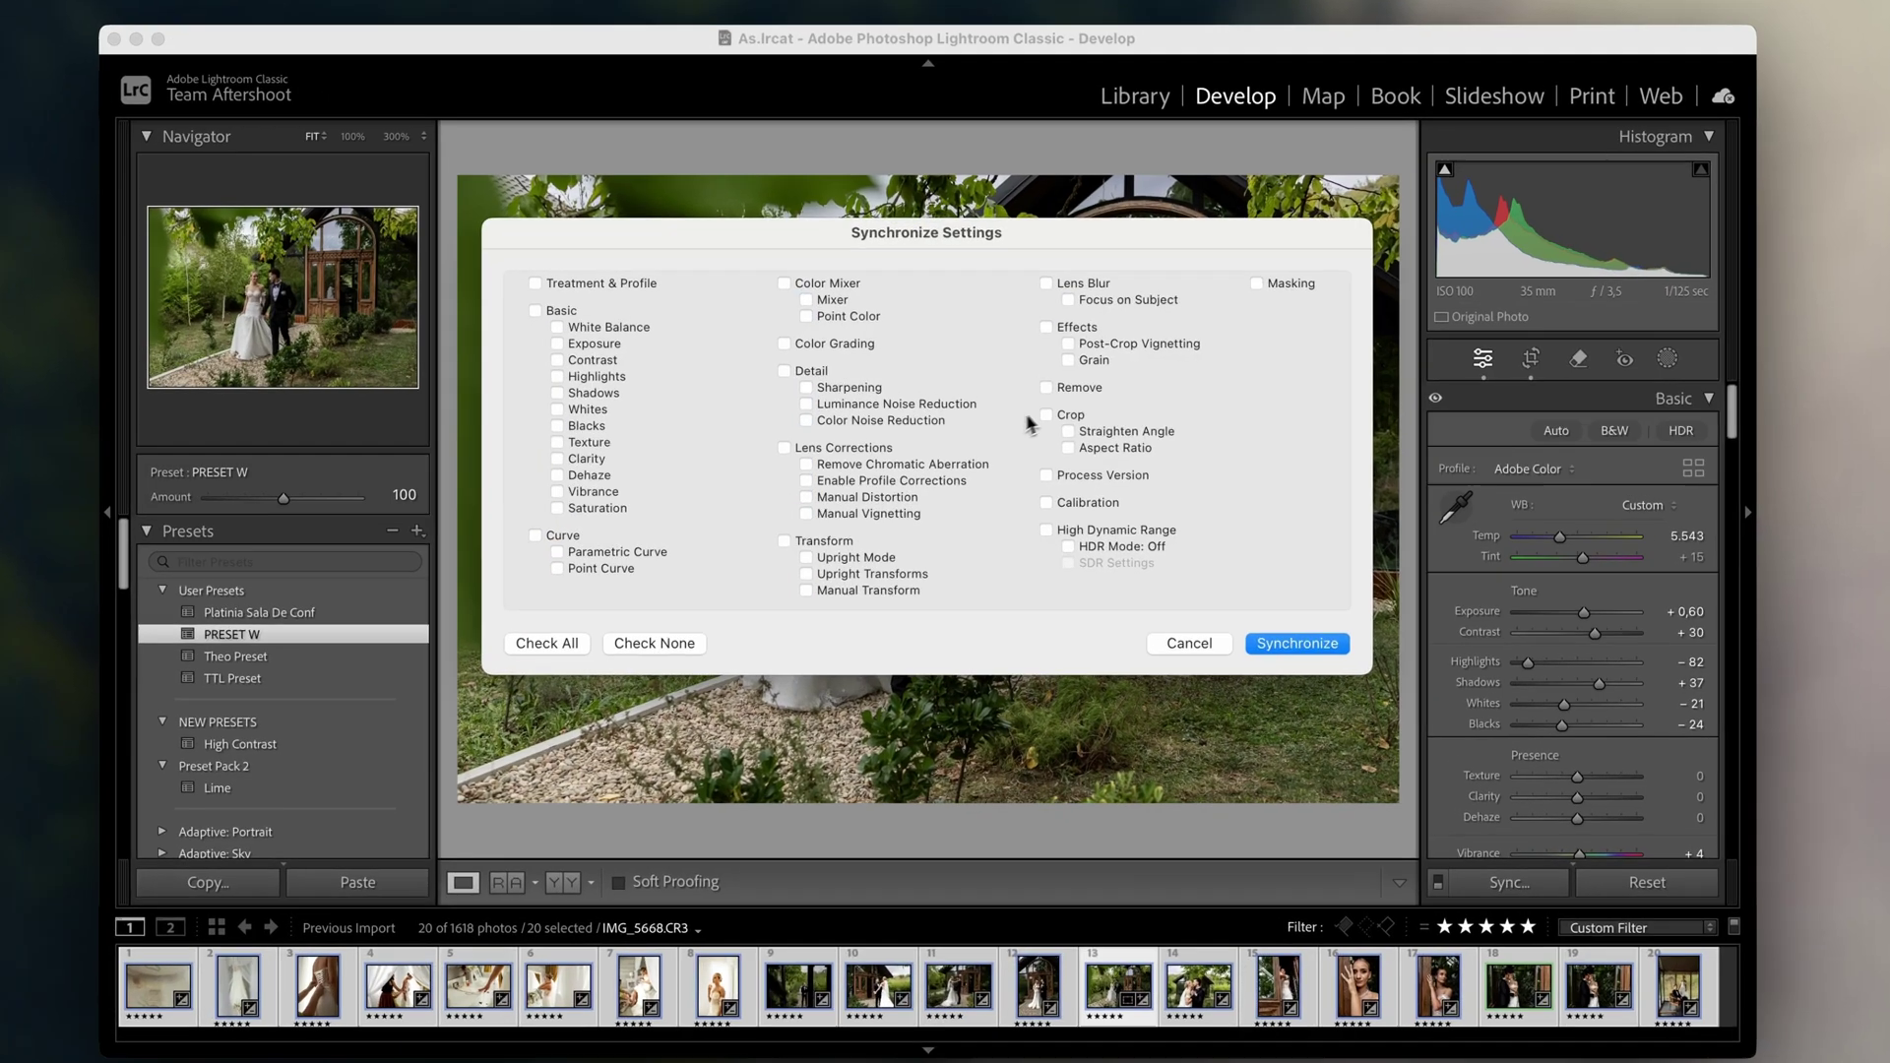
pyautogui.click(1056, 412)
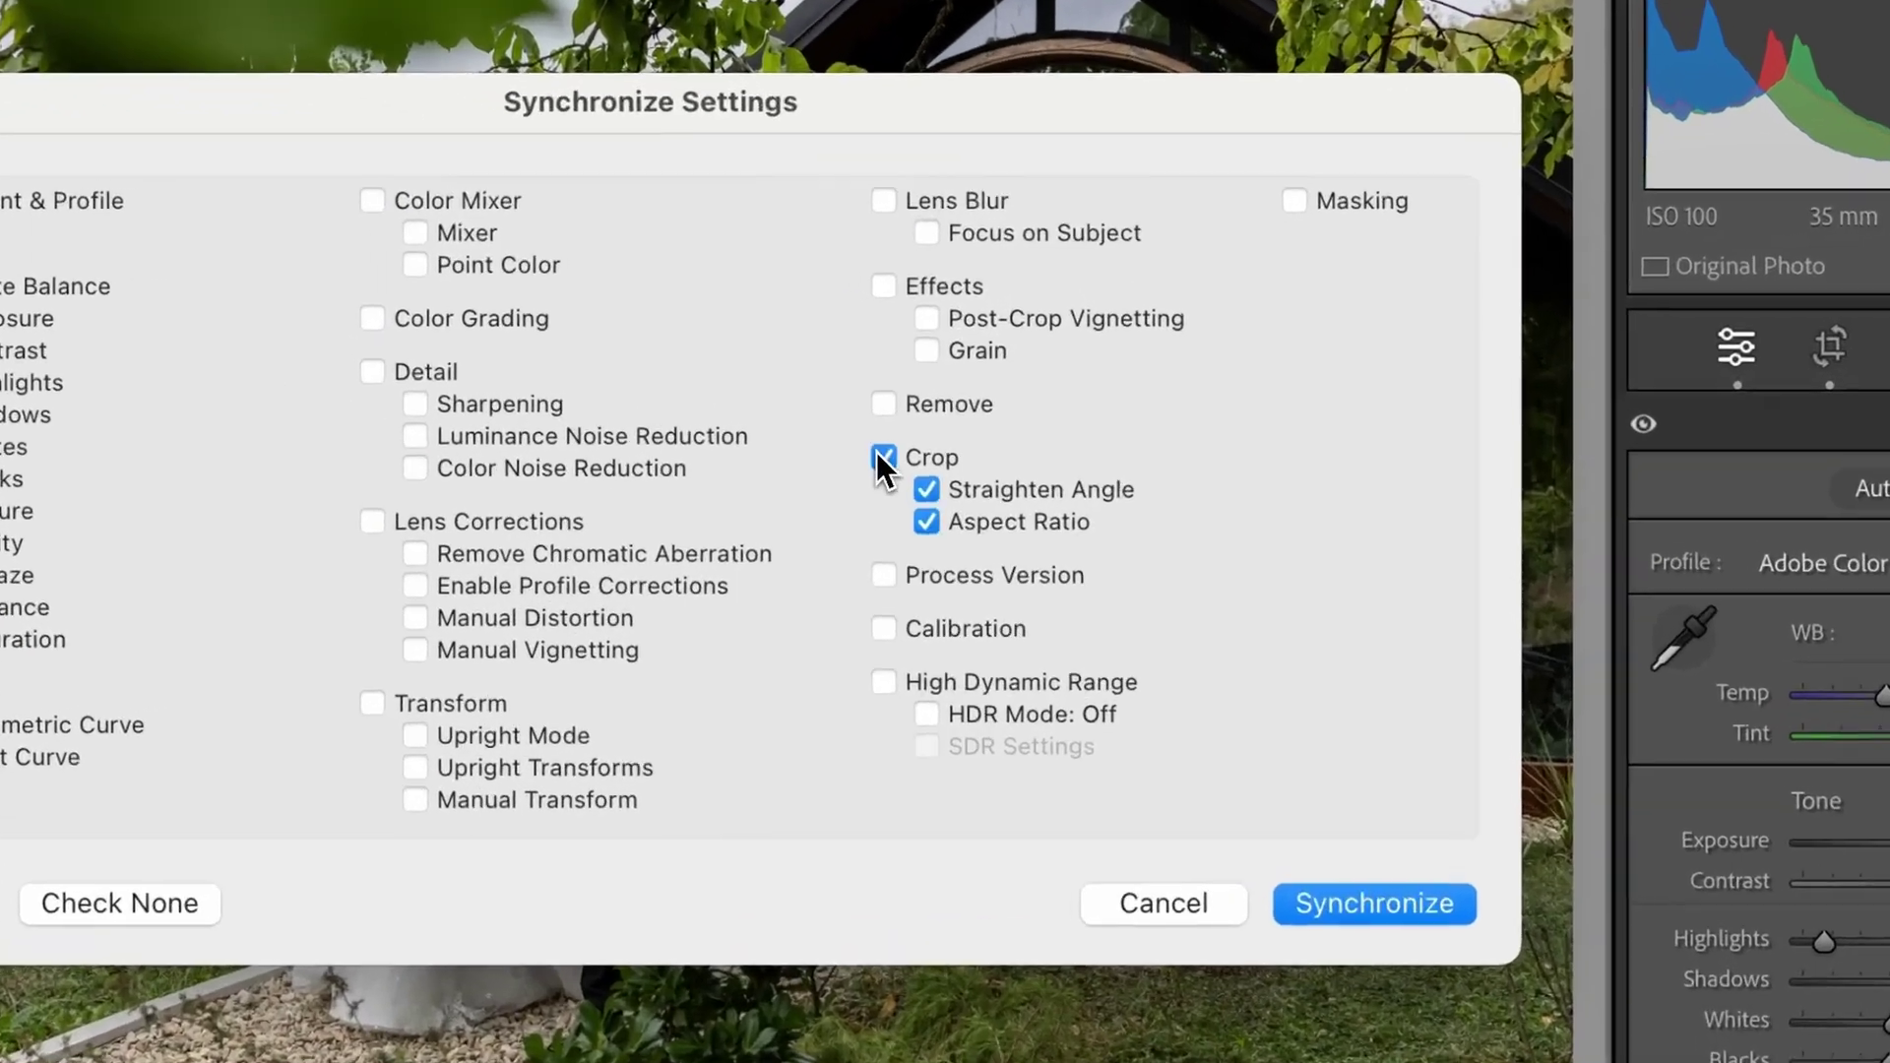
pyautogui.click(1330, 919)
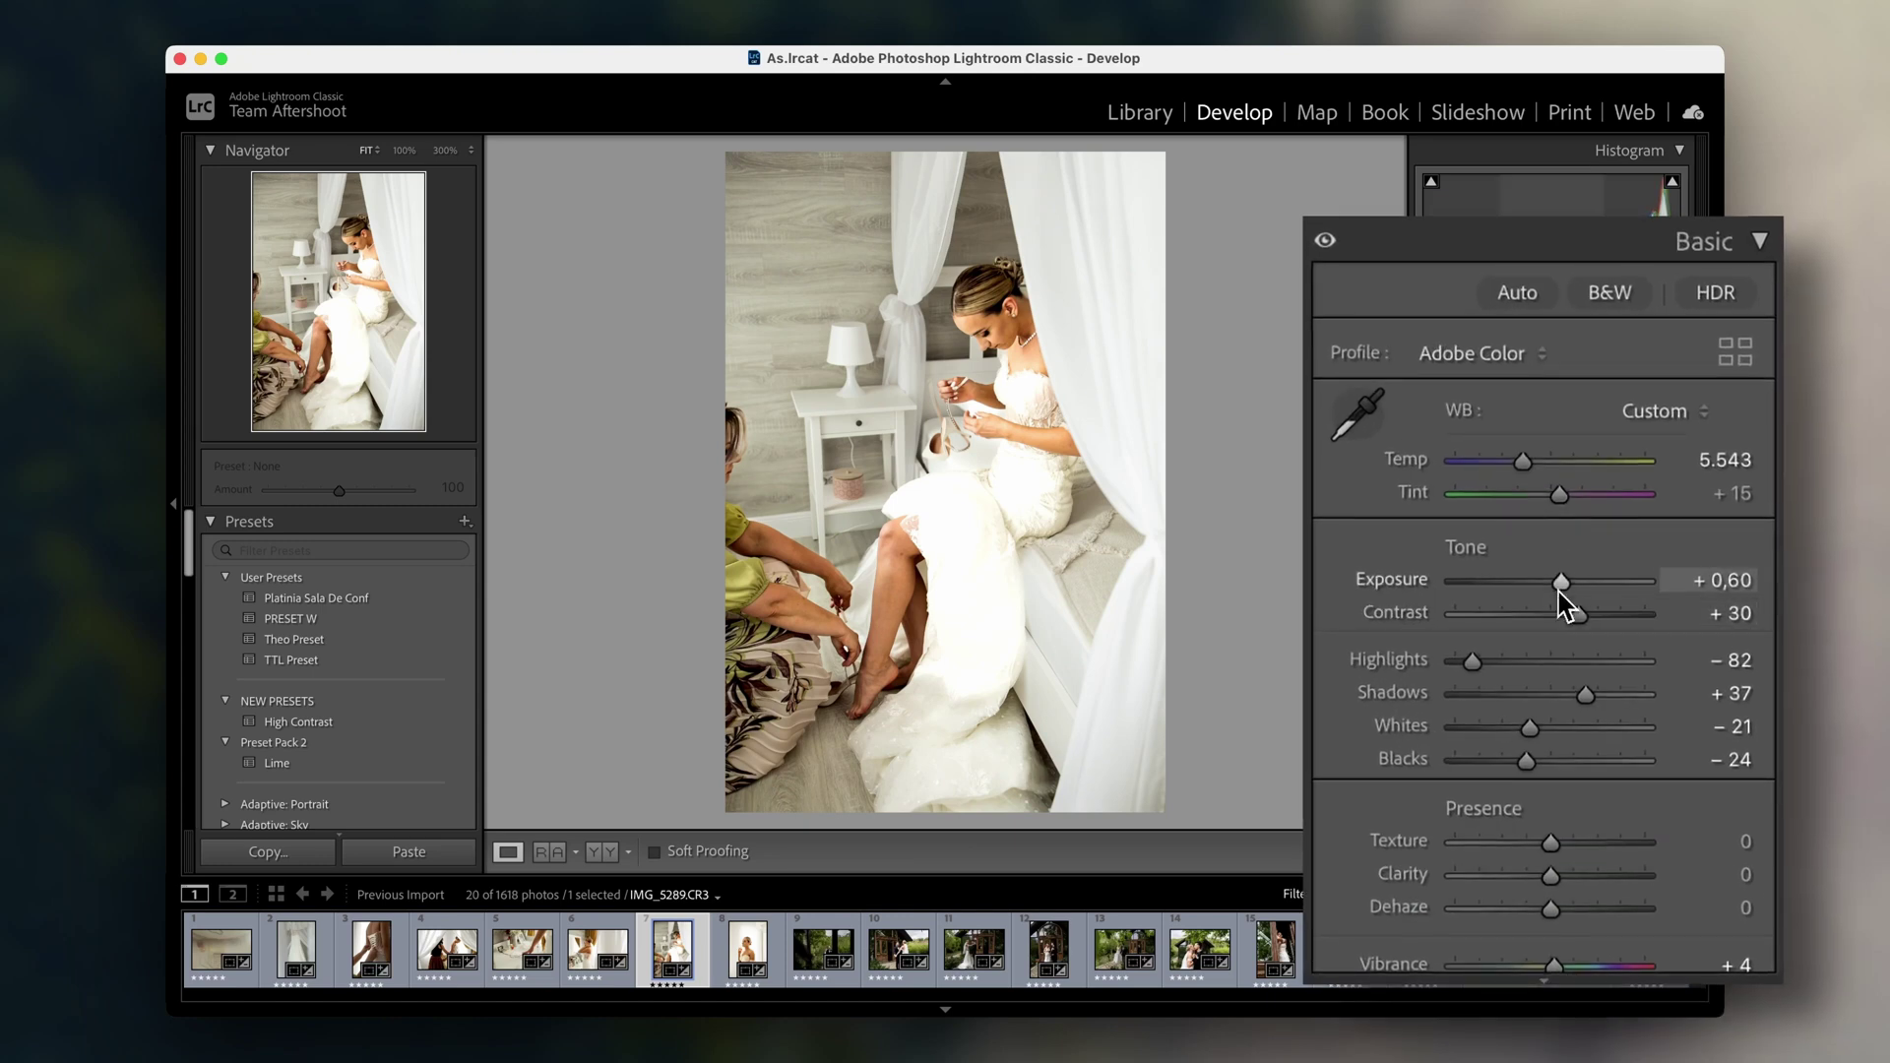
# Step: Set the bedroom photo's Exposure to 0.00, Temp to about 5,229 and Contrast to +2
pyautogui.moveTo(1563, 582); pyautogui.dragTo(1550, 585)
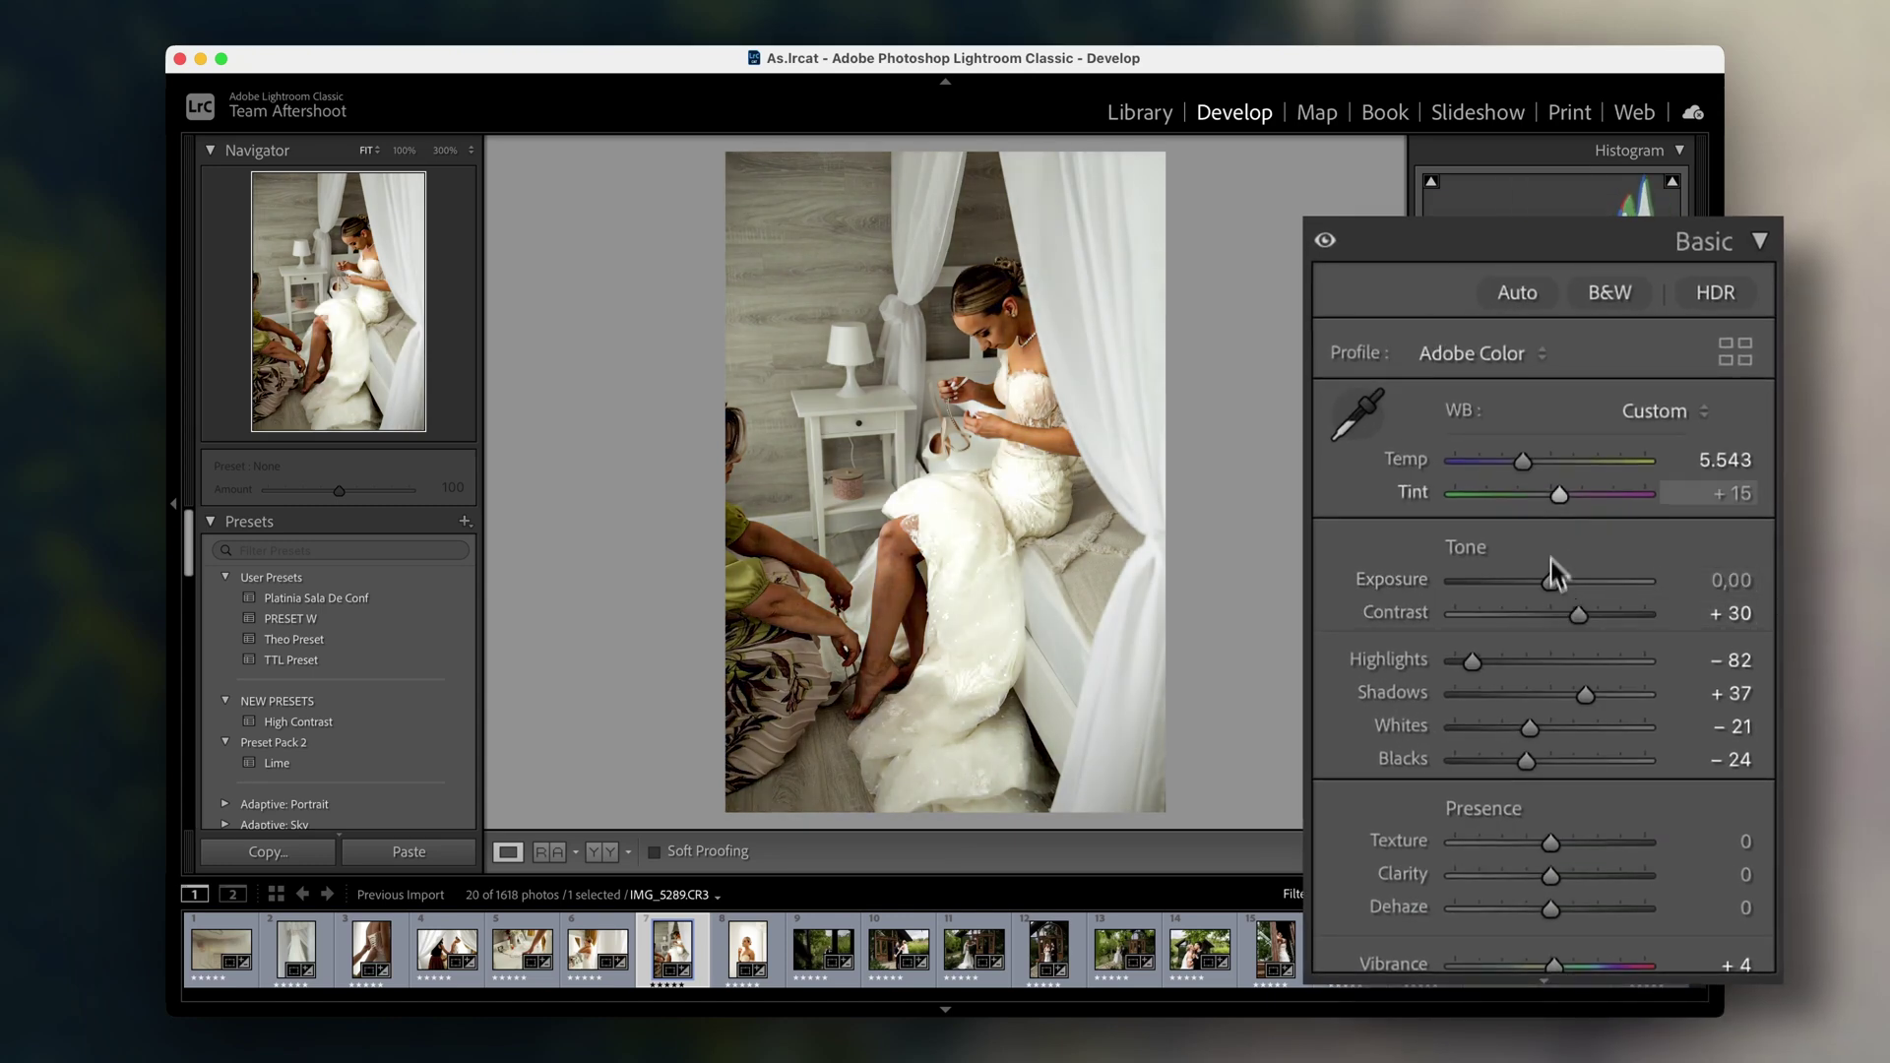
pyautogui.moveTo(1530, 471); pyautogui.dragTo(1524, 470)
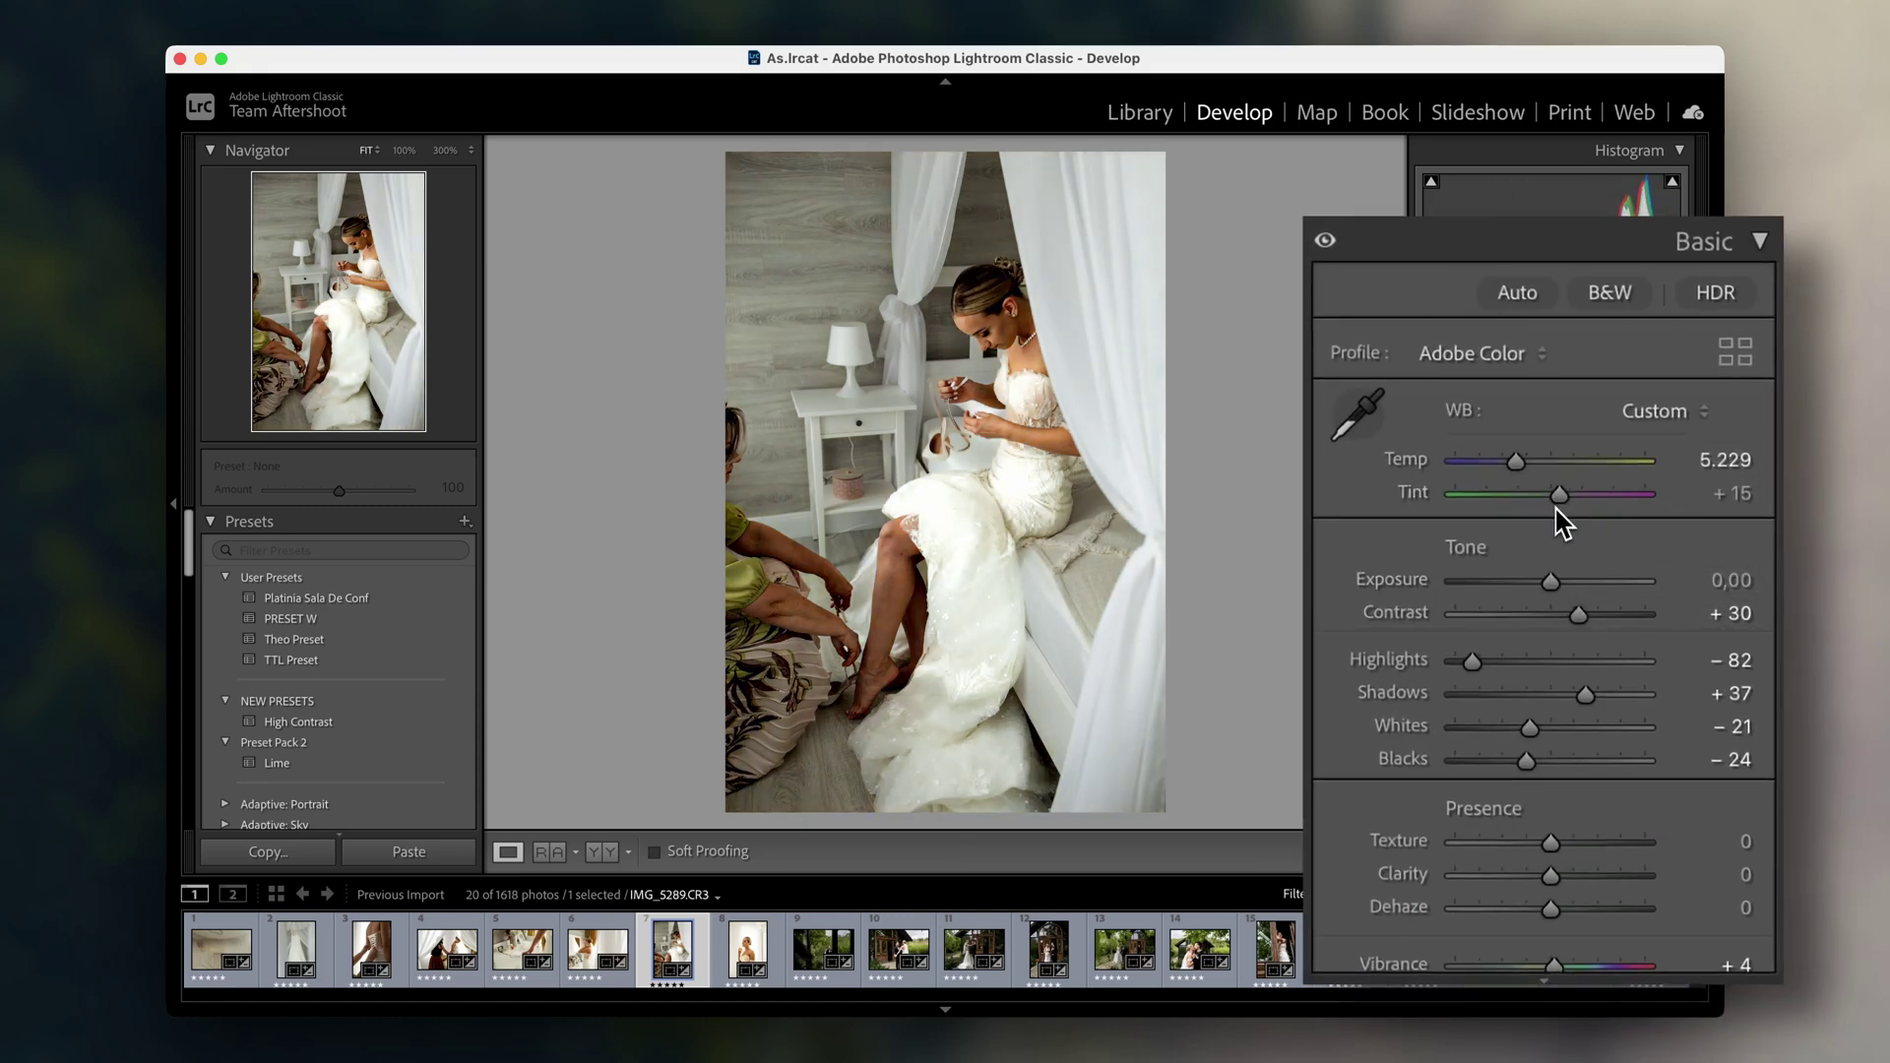
pyautogui.moveTo(1576, 616); pyautogui.dragTo(1548, 618)
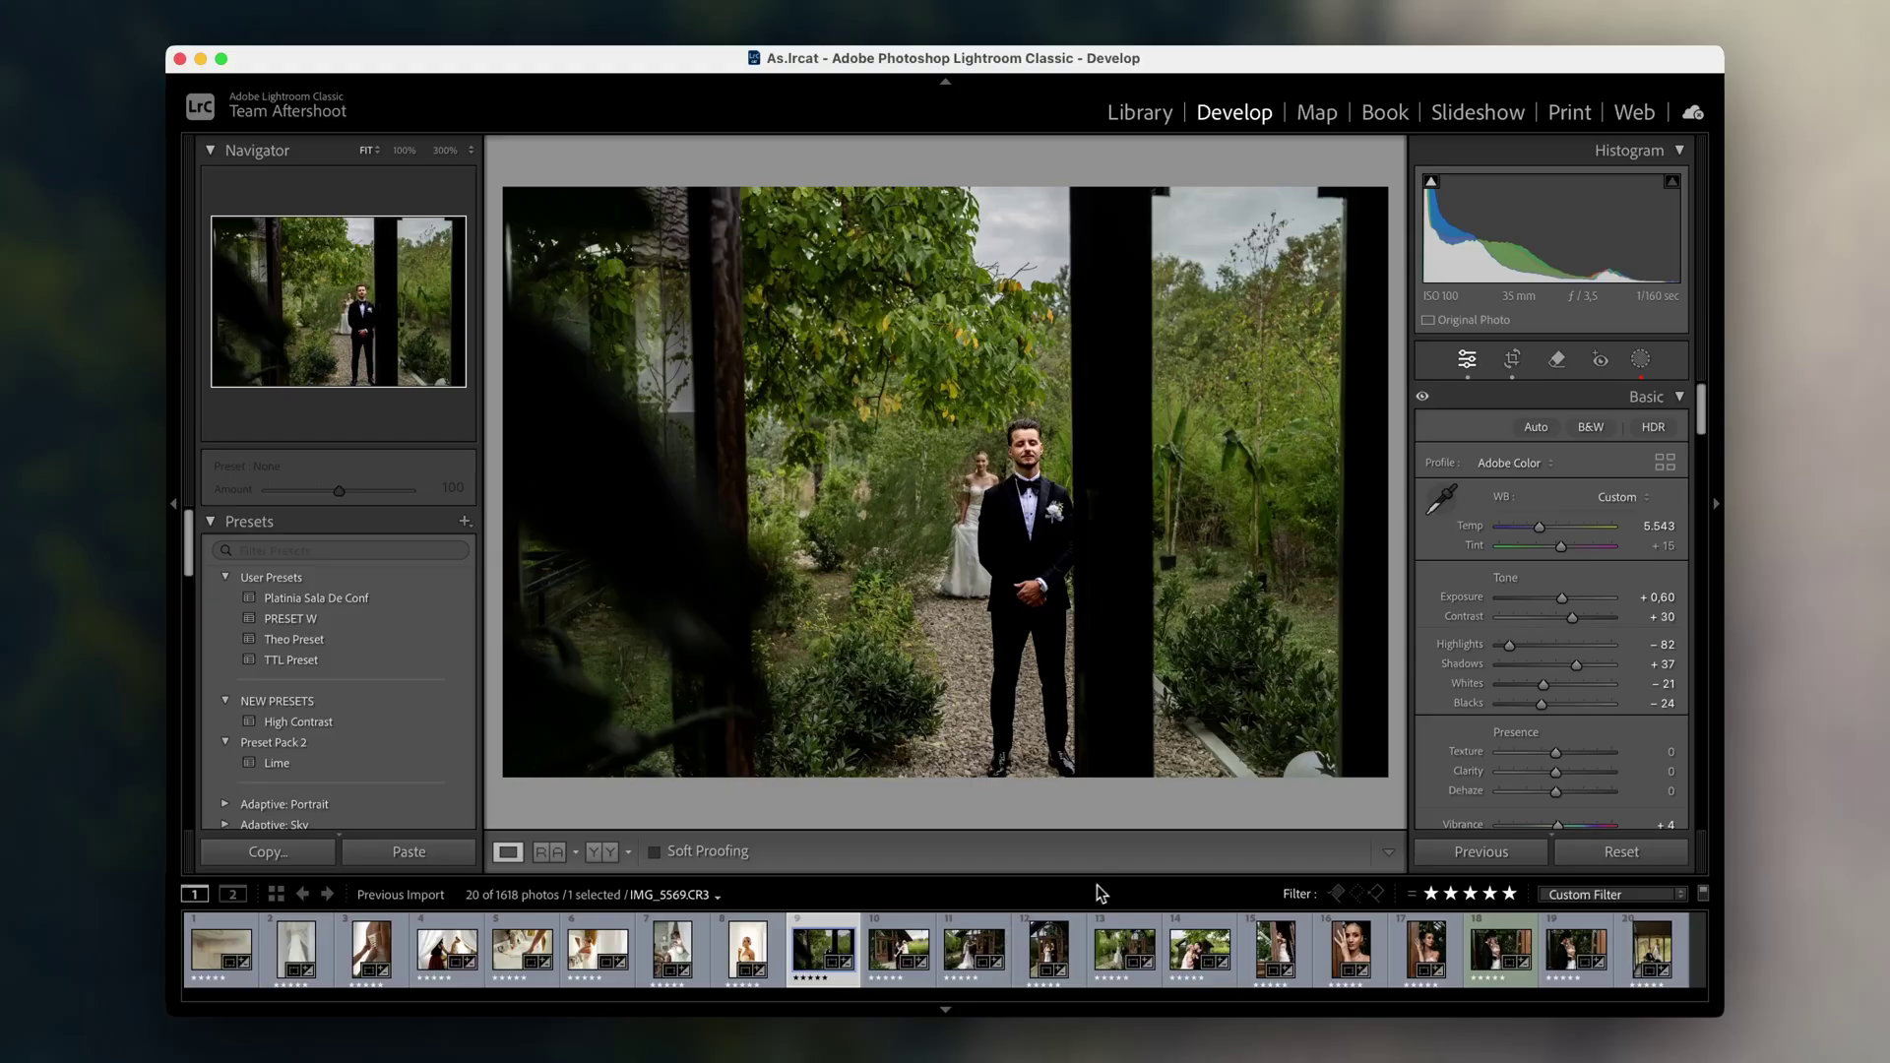
# Step: Select all 20 photos and set up the export as JPEG at quality 80 in sRGB
pyautogui.press('super+shift+a')
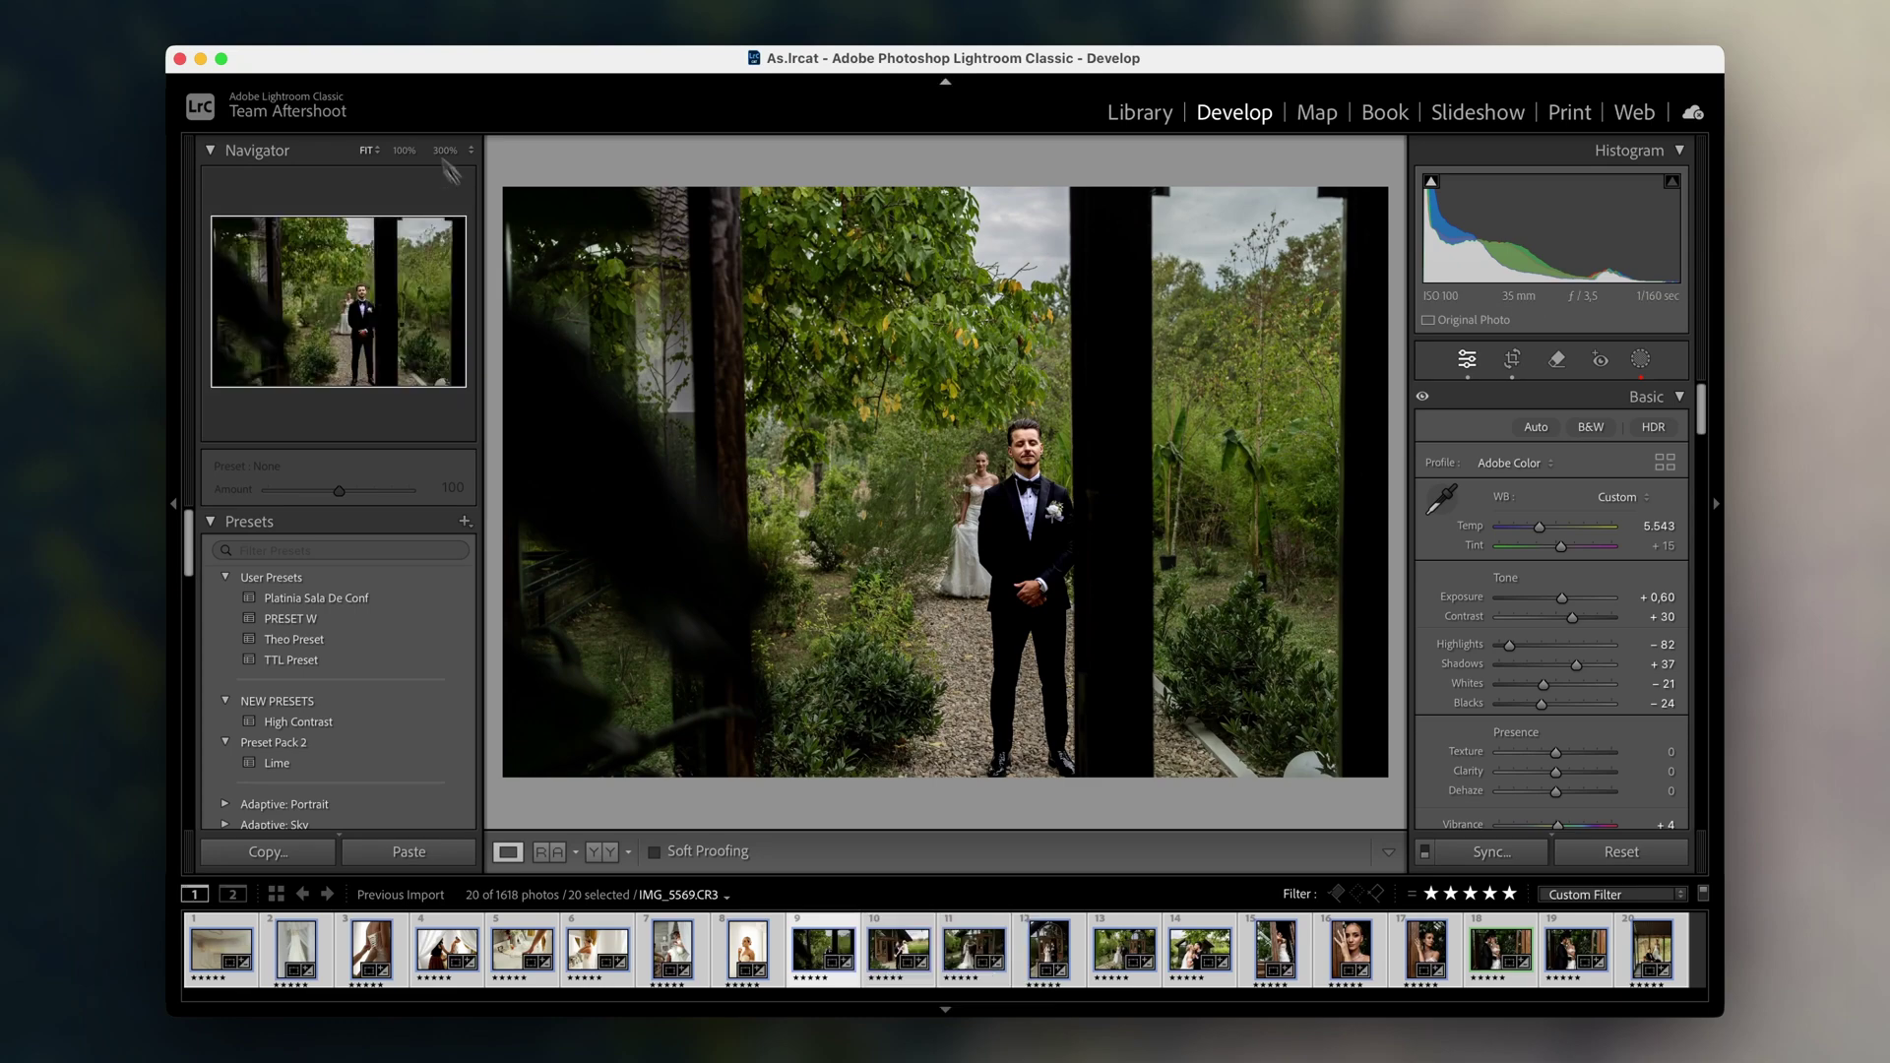
pyautogui.click(373, 37)
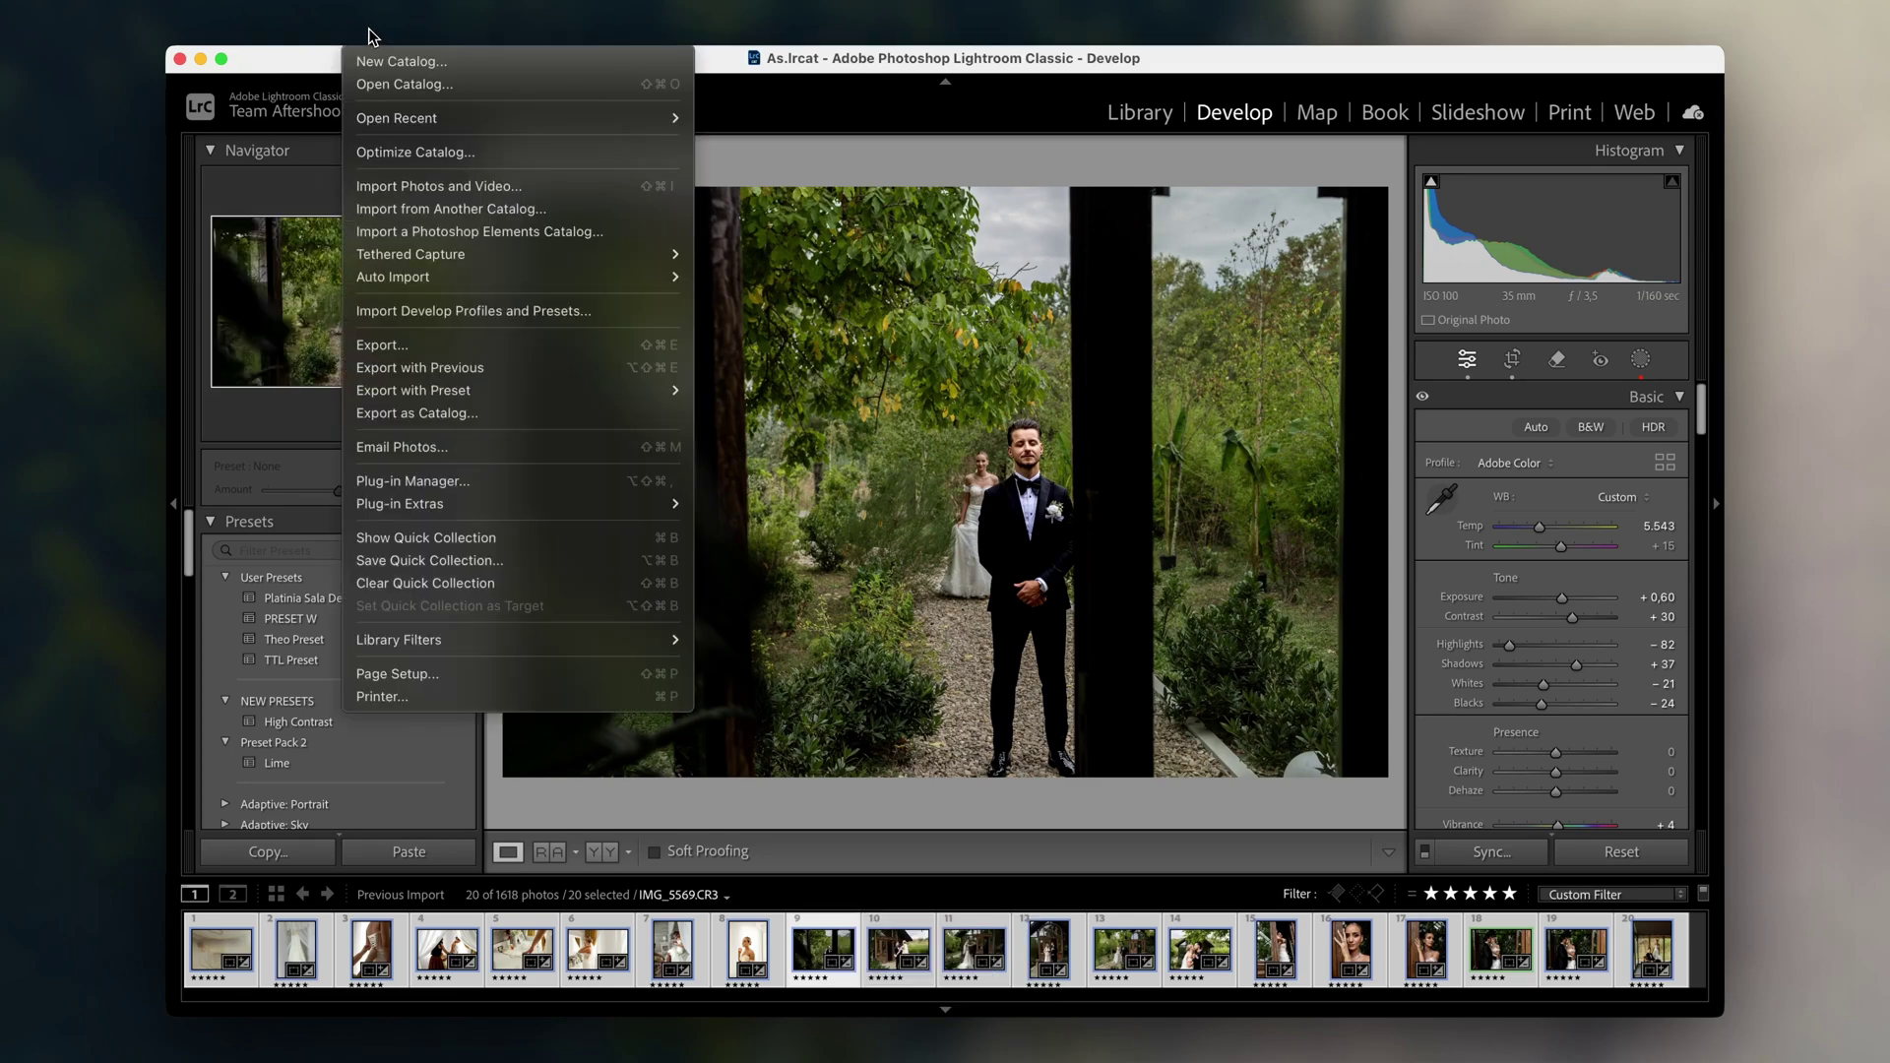
pyautogui.click(445, 344)
pyautogui.scroll(-5, 973, 595)
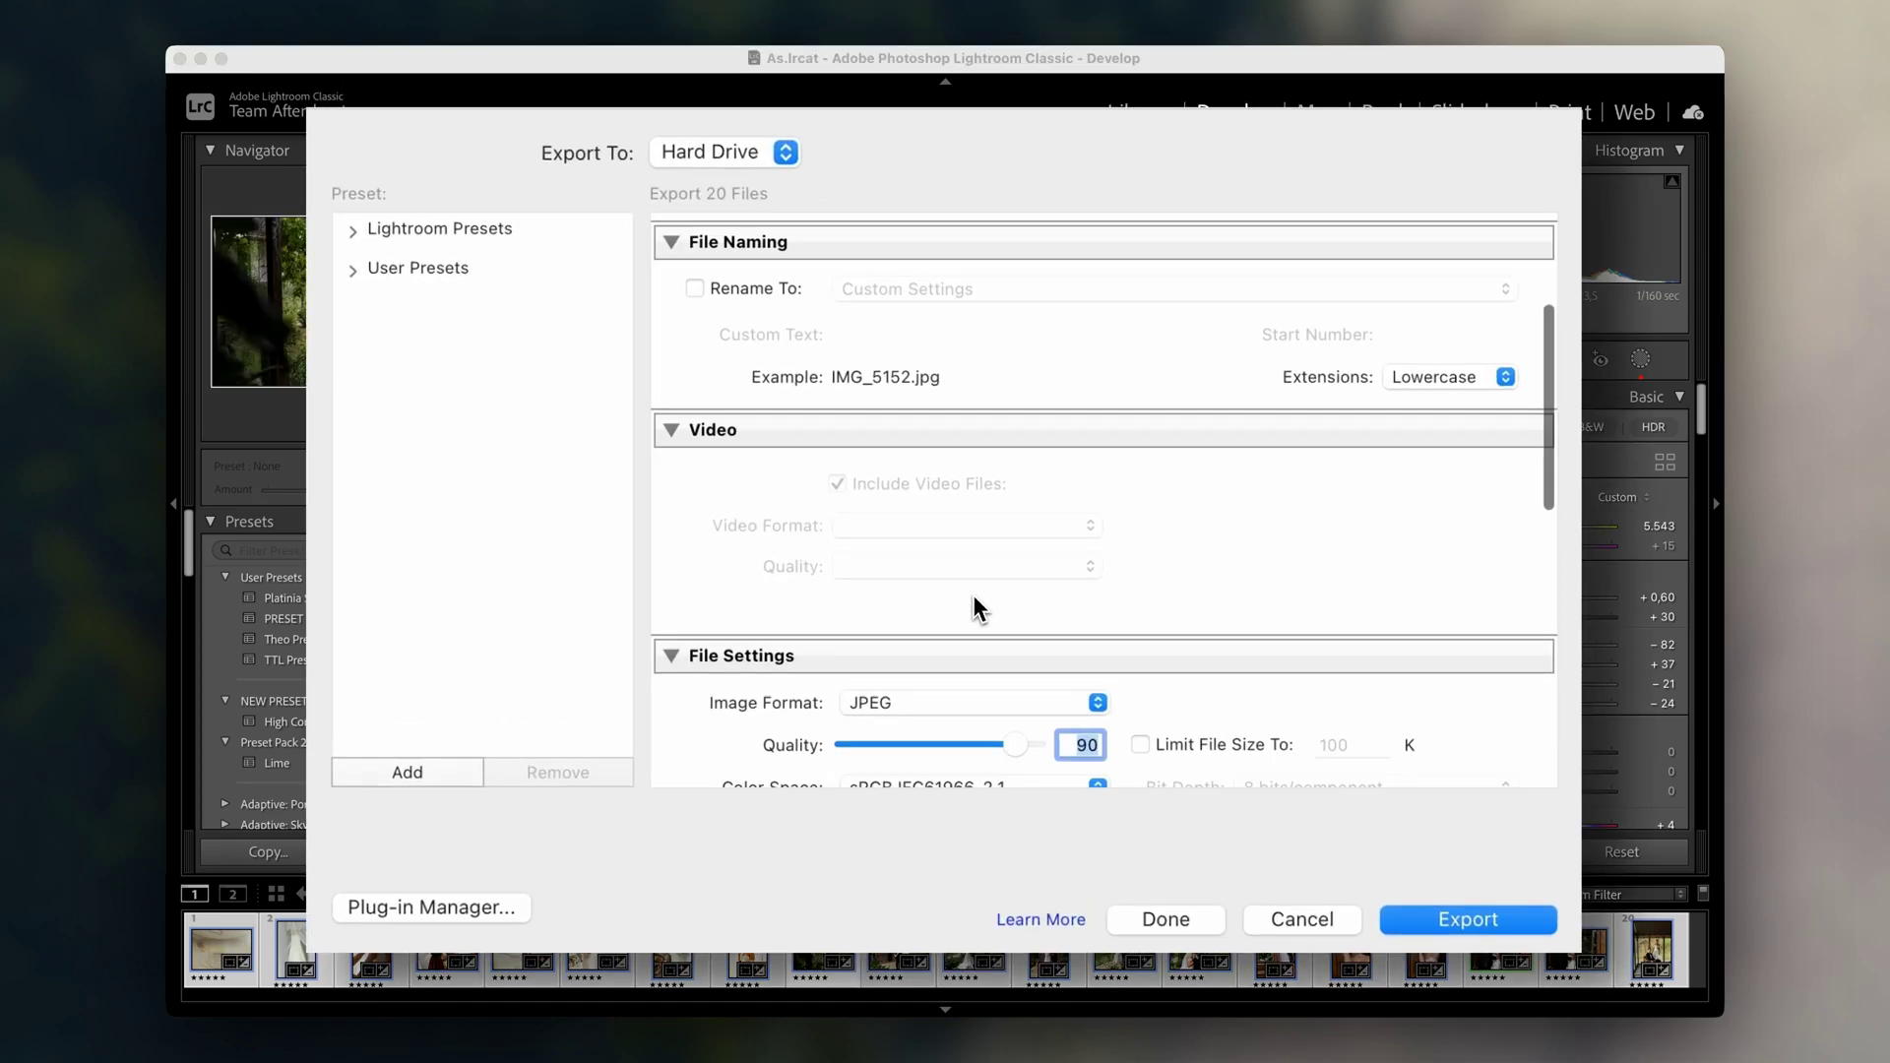
pyautogui.scroll(-3, 972, 597)
pyautogui.moveTo(1014, 631); pyautogui.dragTo(996, 640)
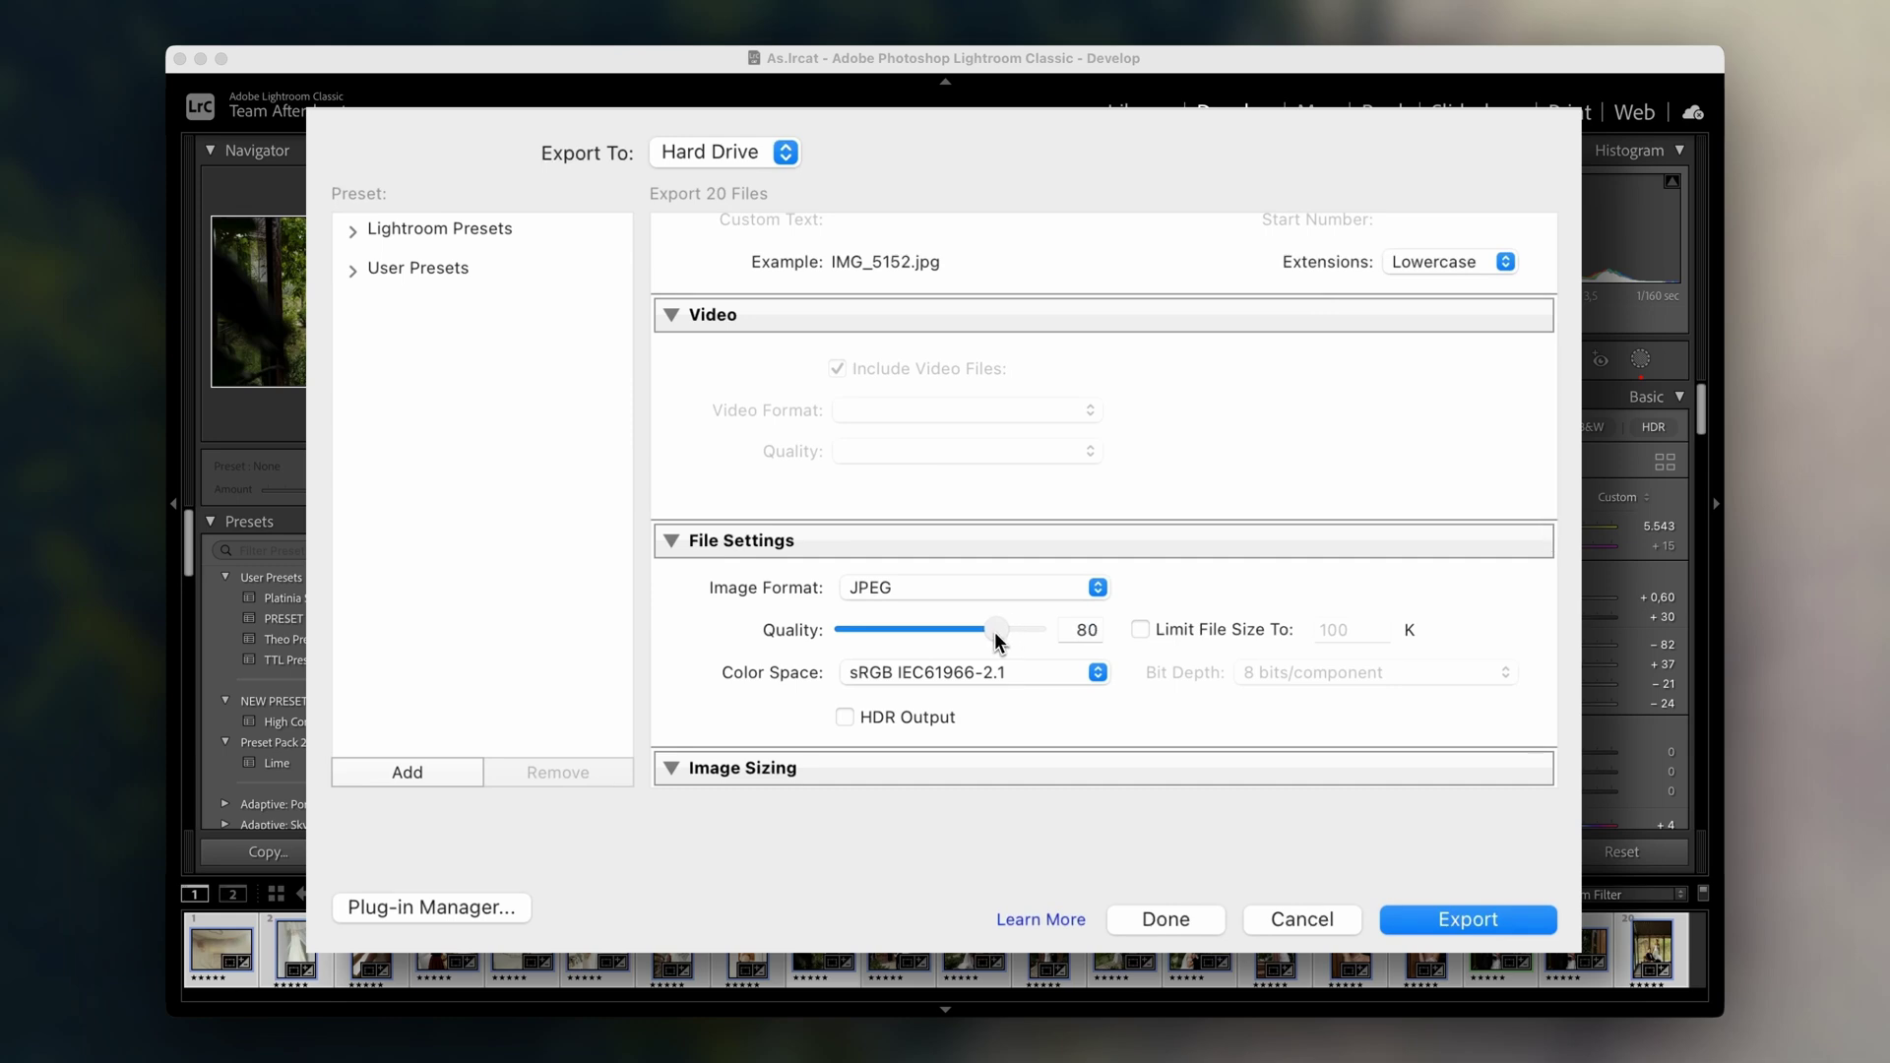
pyautogui.scroll(-3, 996, 640)
pyautogui.click(1089, 563)
pyautogui.click(1073, 569)
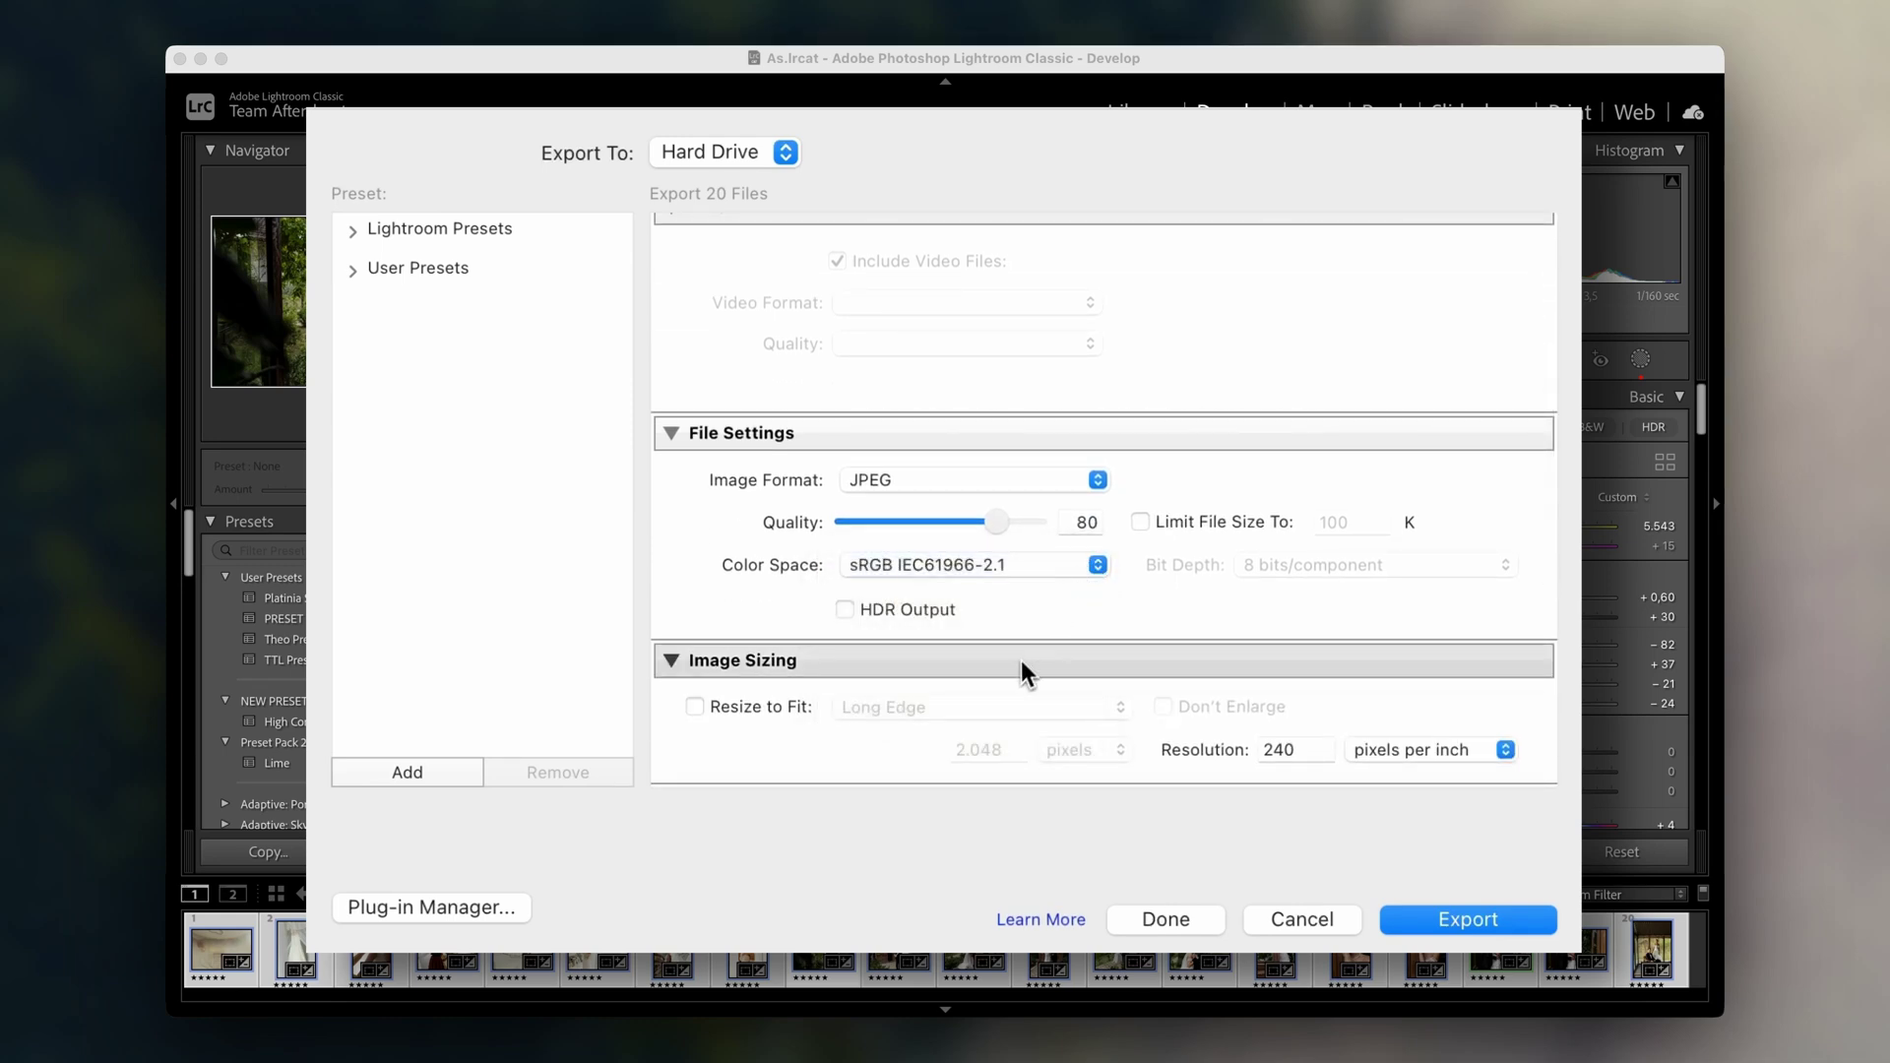
# Step: Leave the watermark off and export the 20 photos
pyautogui.scroll(-5, 1022, 663)
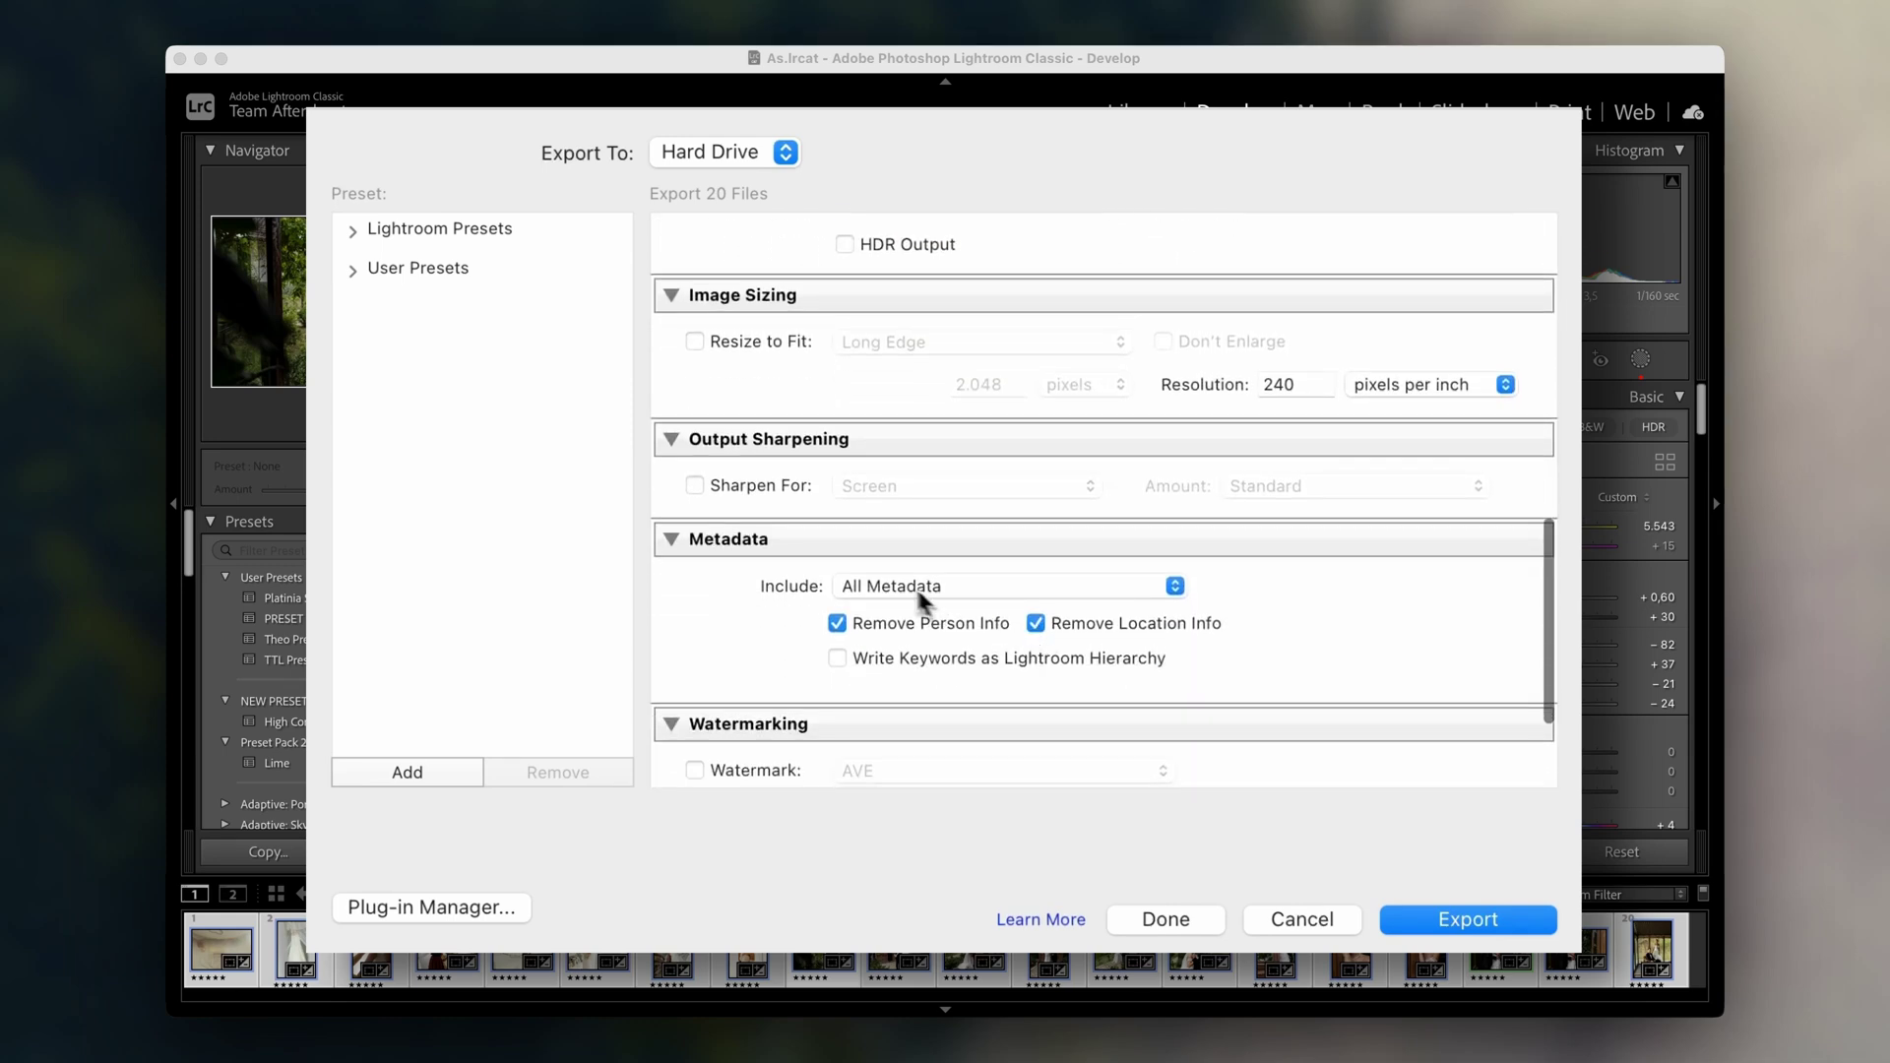
pyautogui.scroll(-2, 923, 599)
pyautogui.click(695, 605)
pyautogui.click(695, 605)
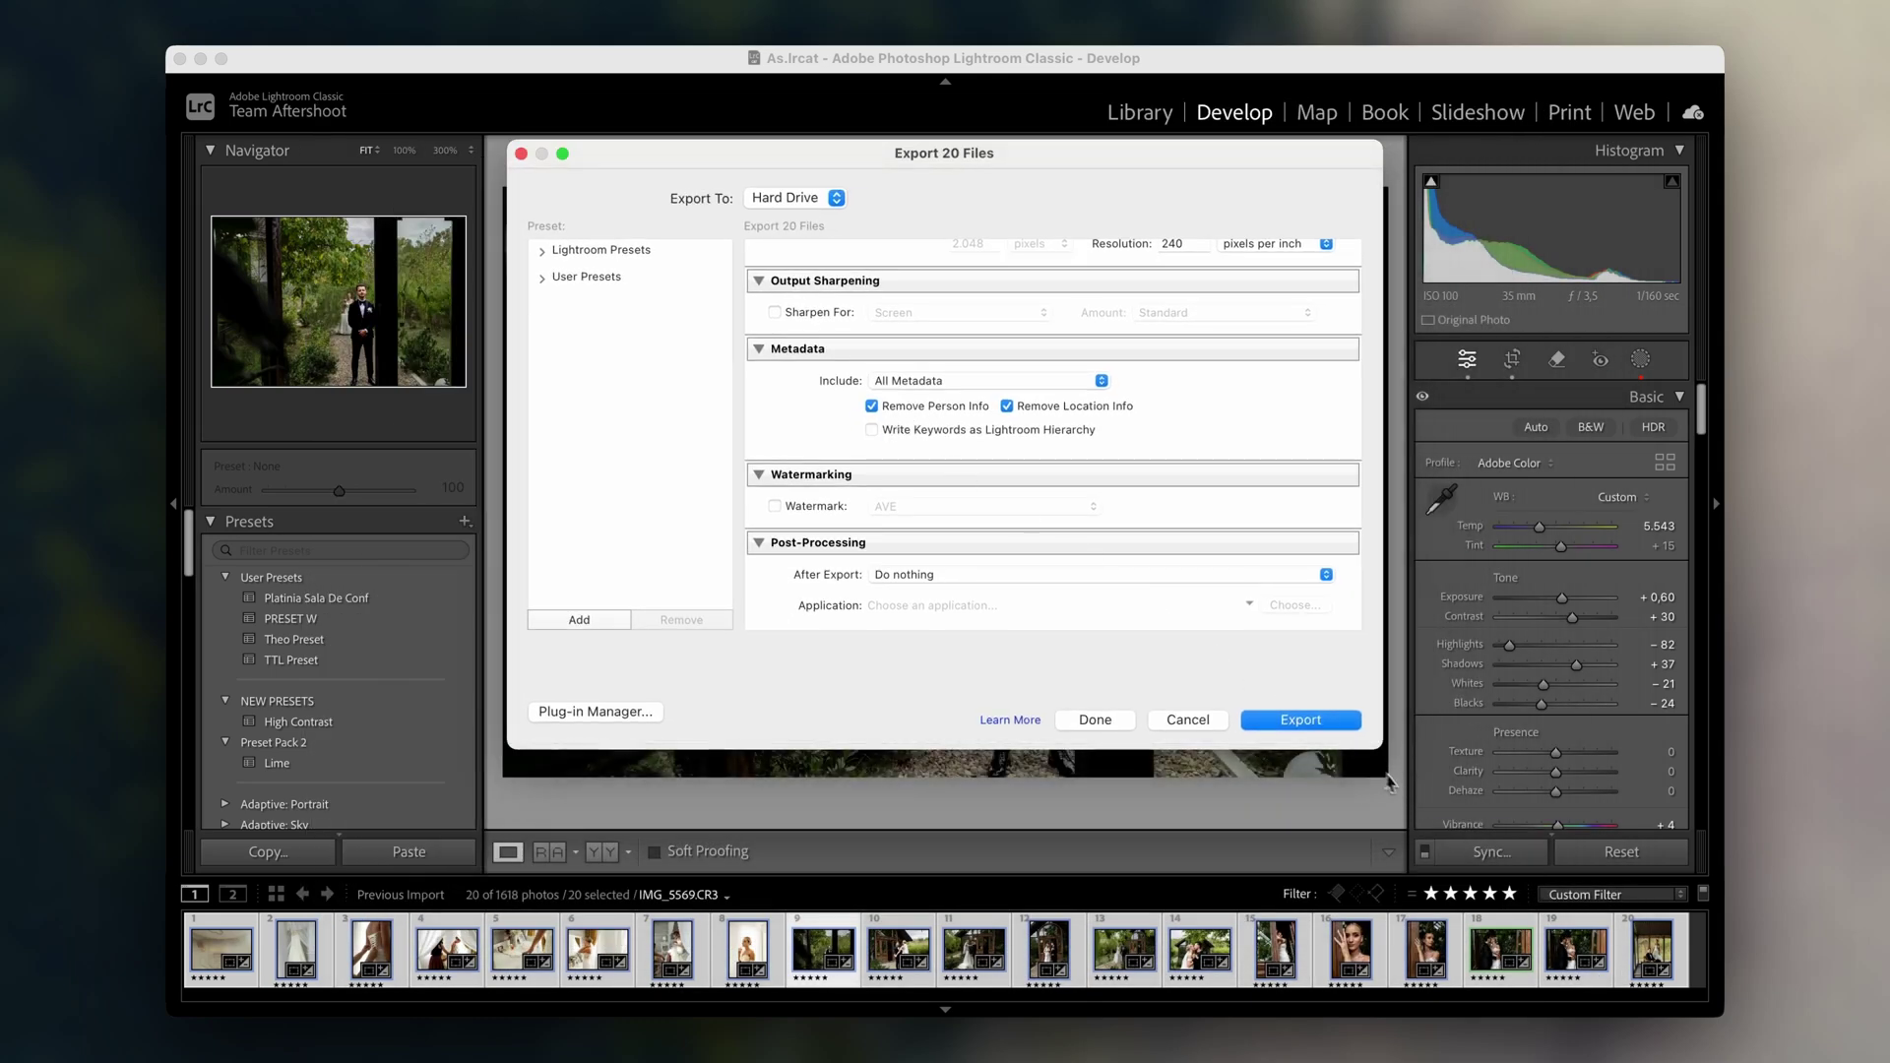
pyautogui.click(1301, 722)
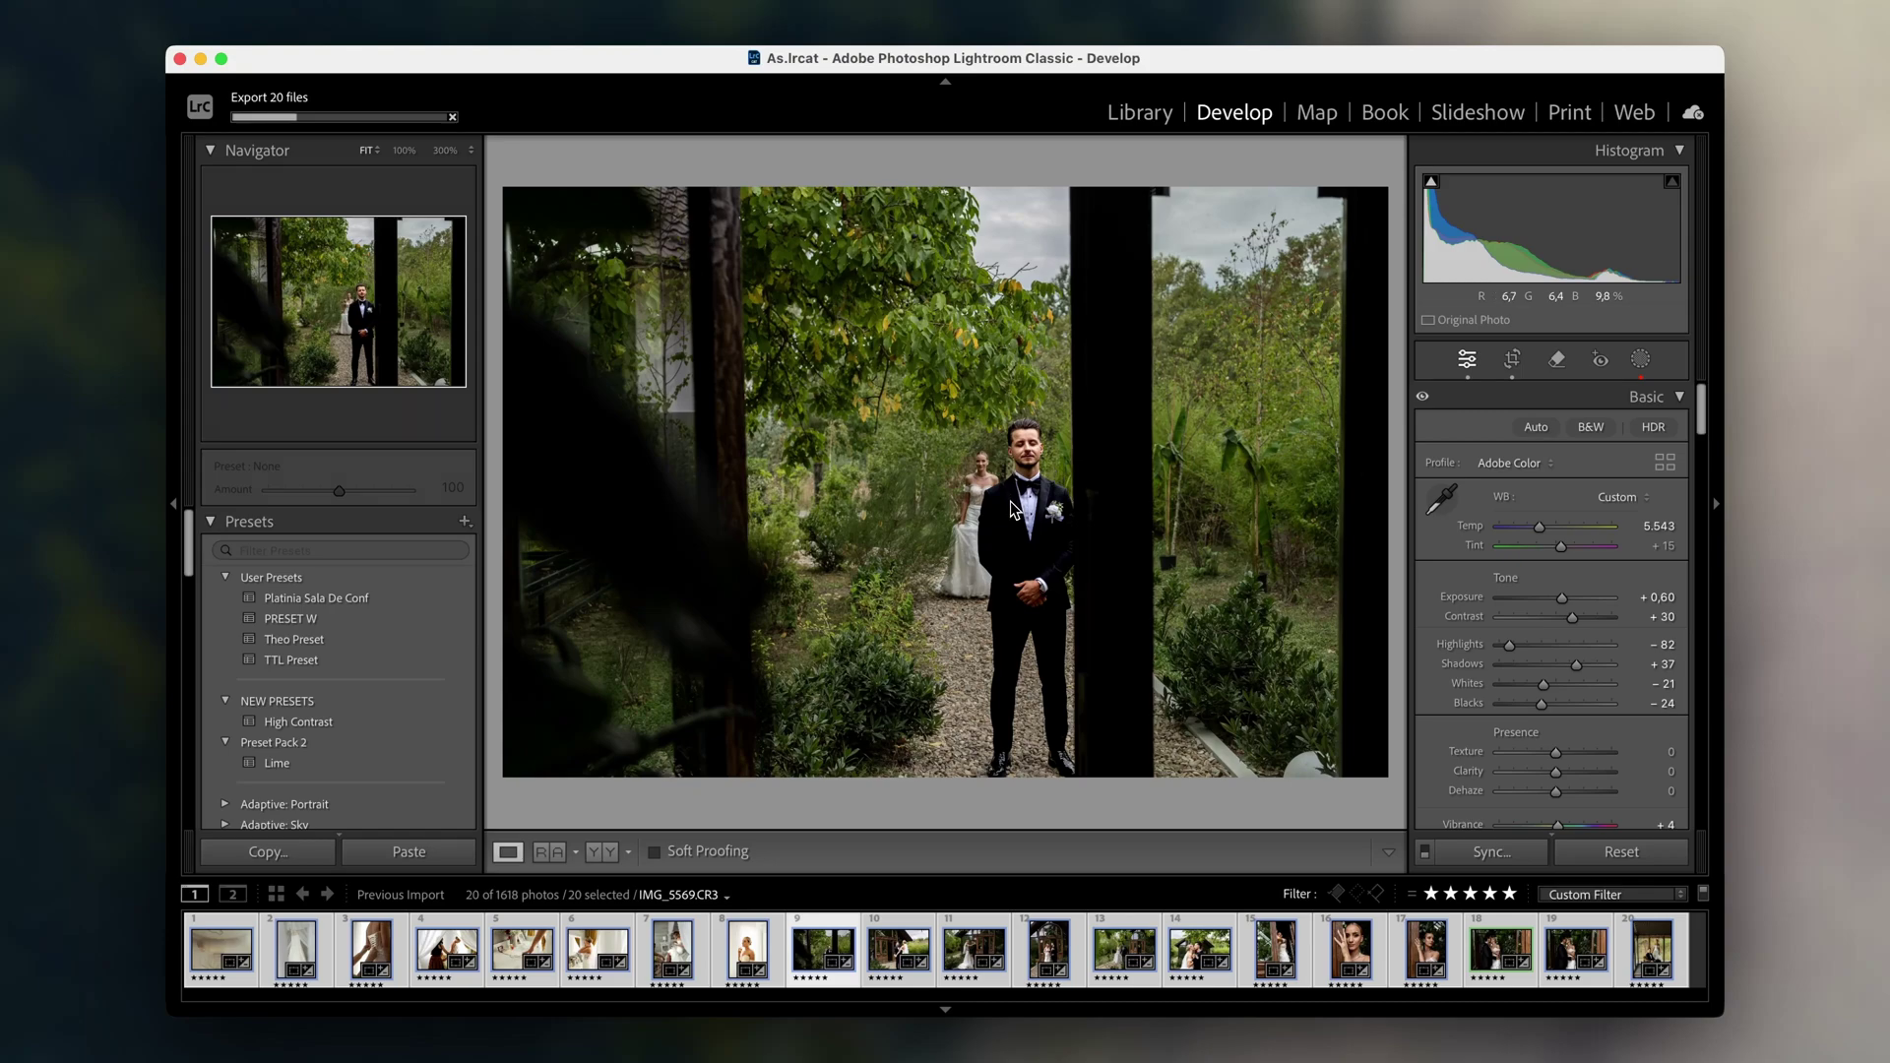